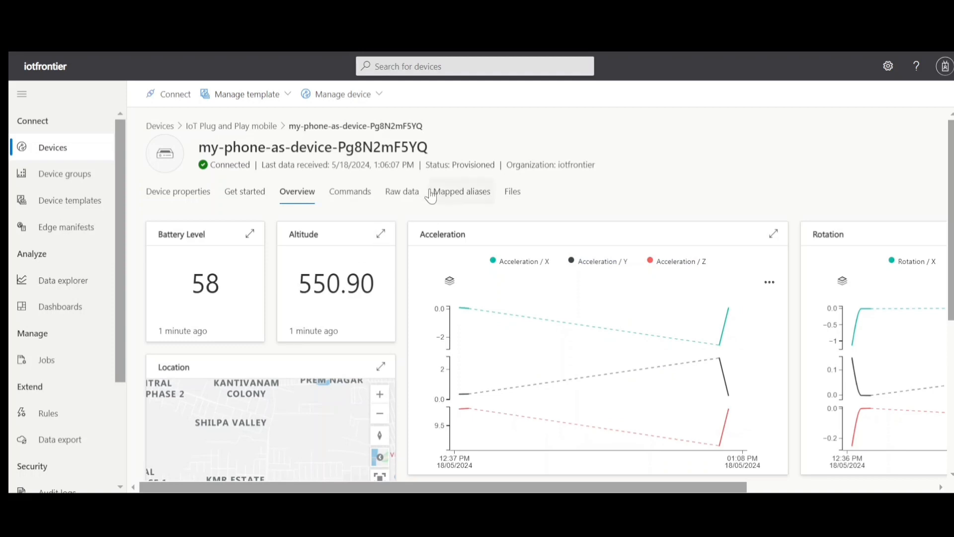
drag(435, 147, 213, 151)
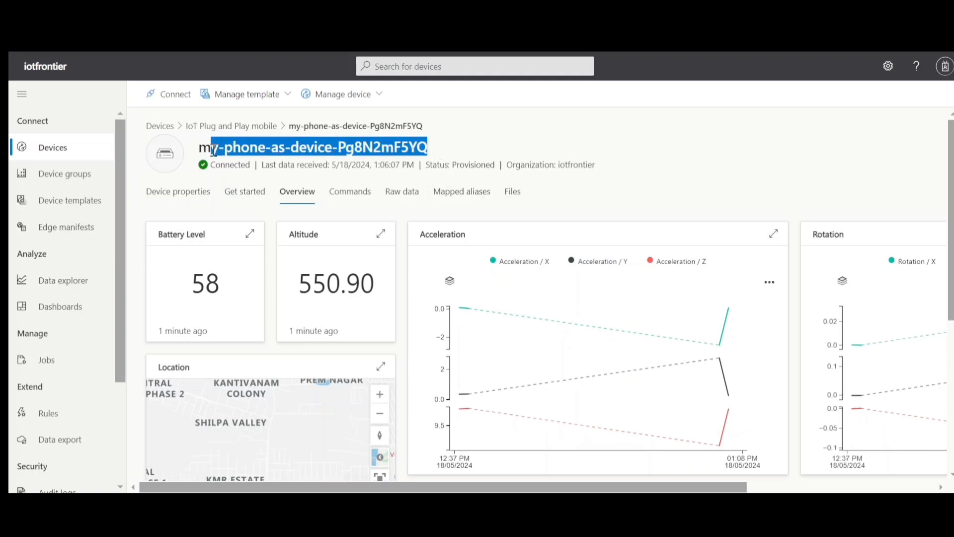
click(455, 152)
drag(951, 194, 952, 219)
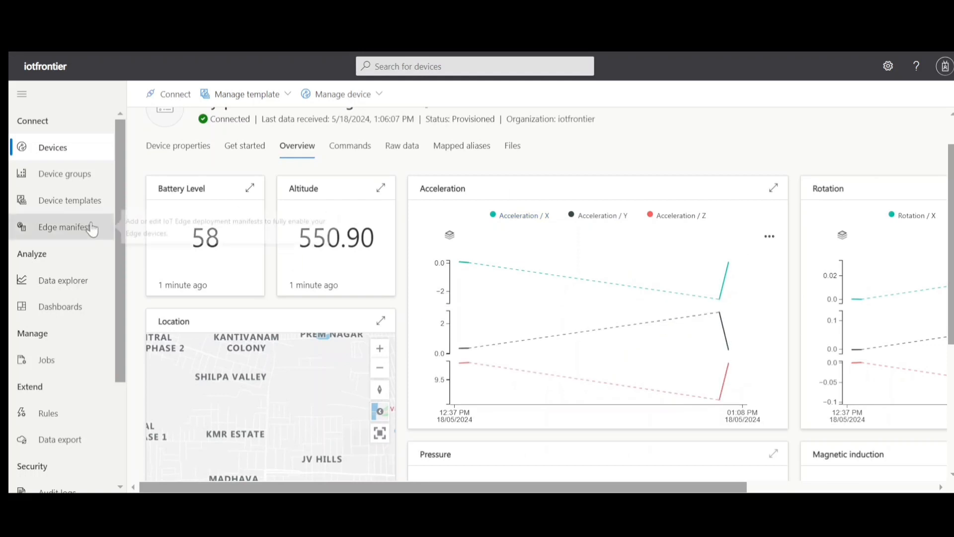
- Start creating a new data export in the iotfrontier application
drag(118, 150, 118, 211)
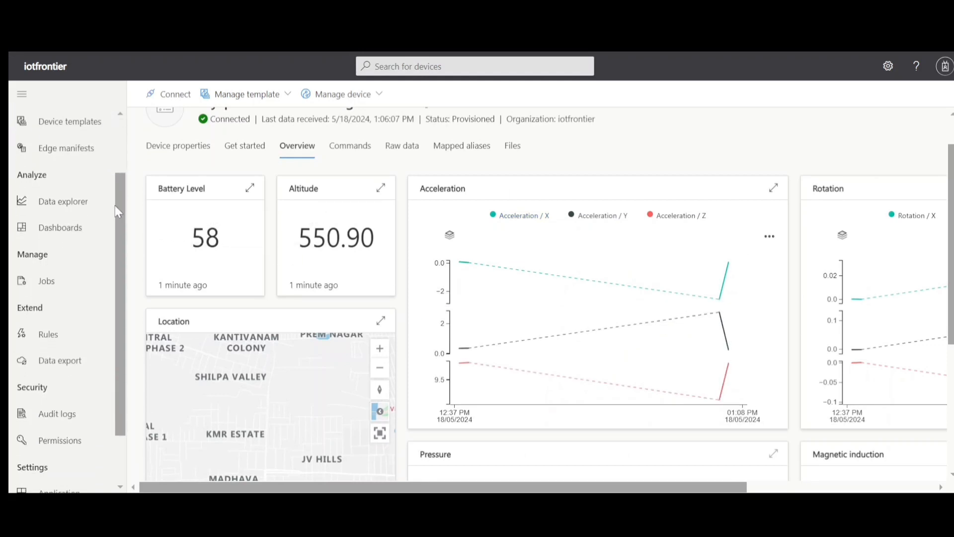
click(62, 361)
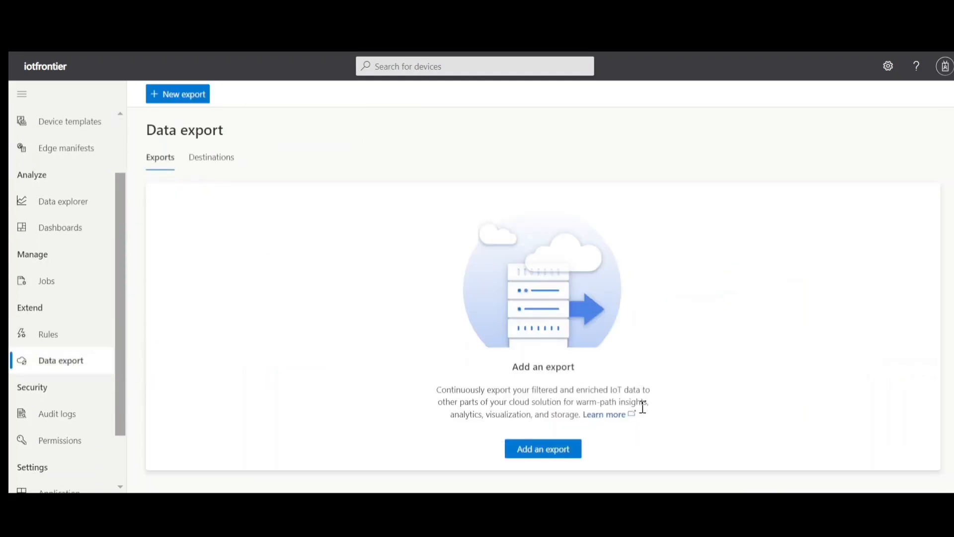
click(541, 450)
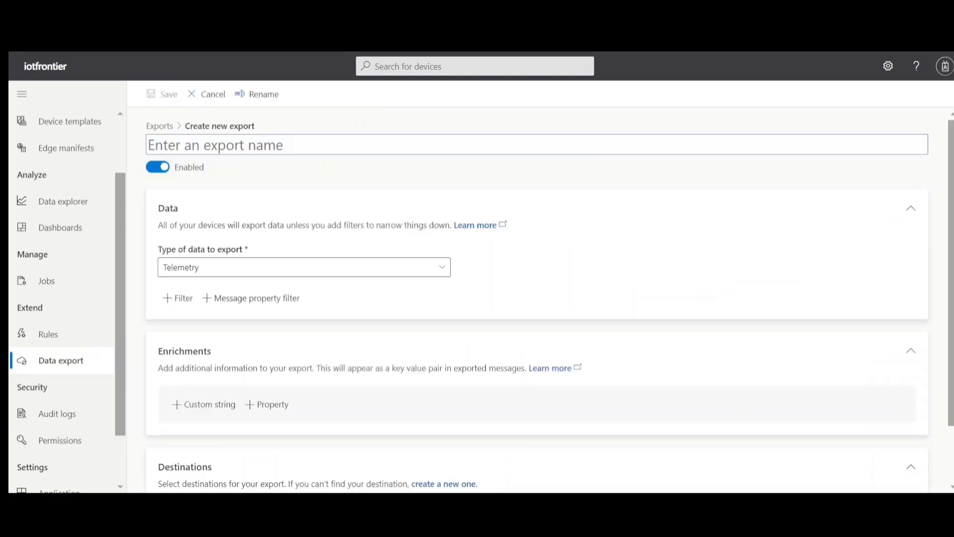
- Start a new export destination named blob with type Azure Blob Storage and System-assigned managed identity authorization
scroll(944, 233, down, 2)
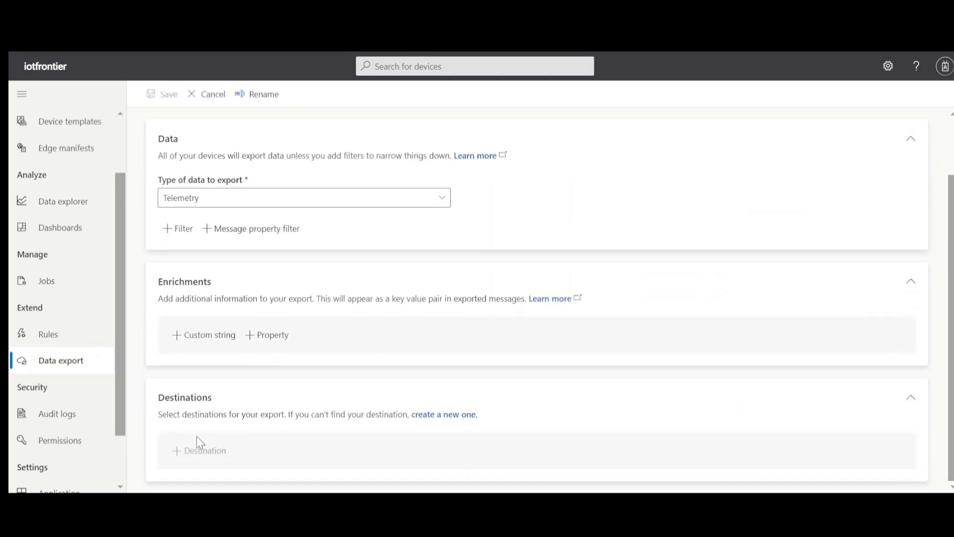
click(435, 415)
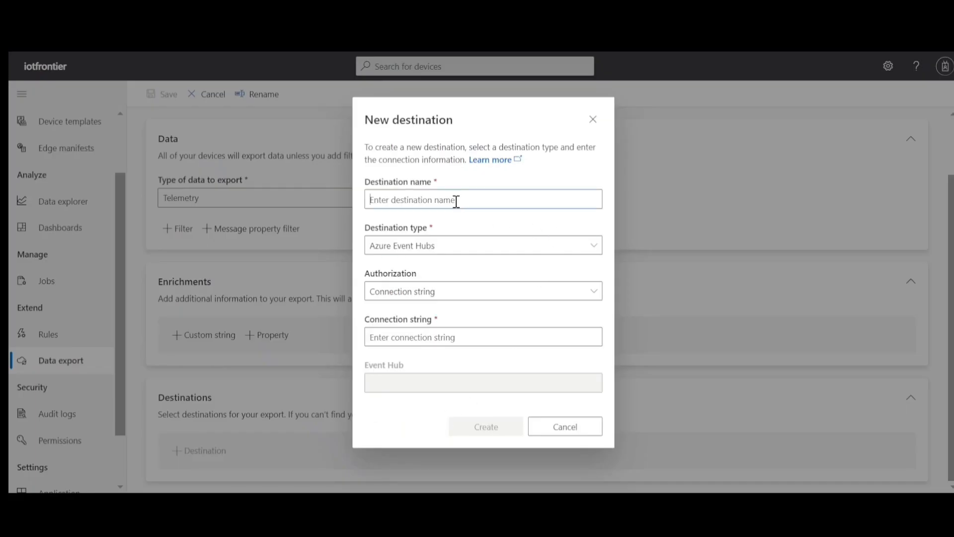
text(blob)
click(458, 249)
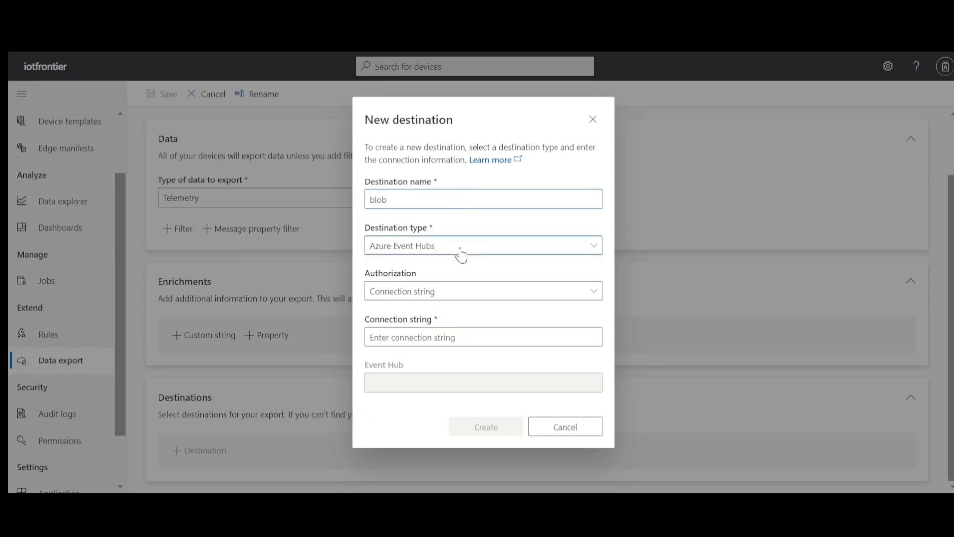
click(436, 273)
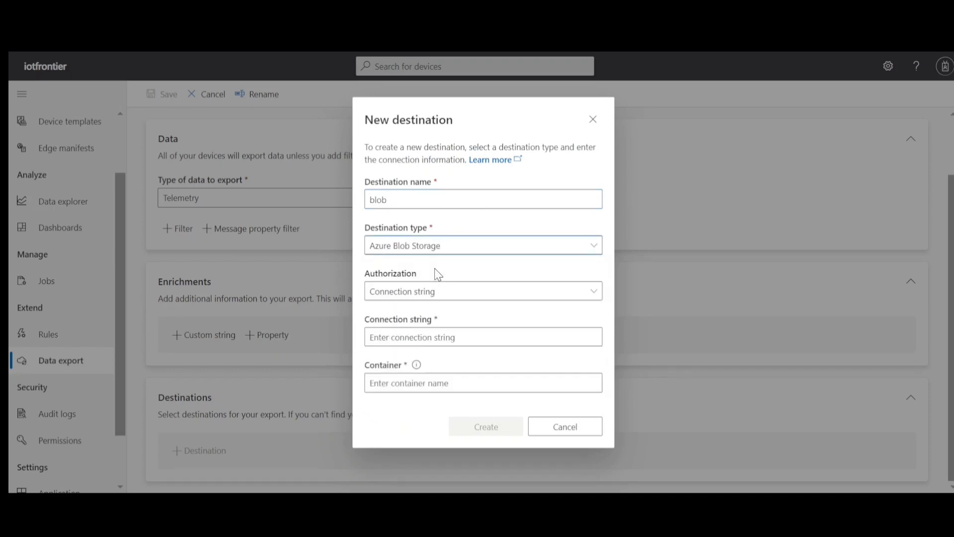
click(452, 294)
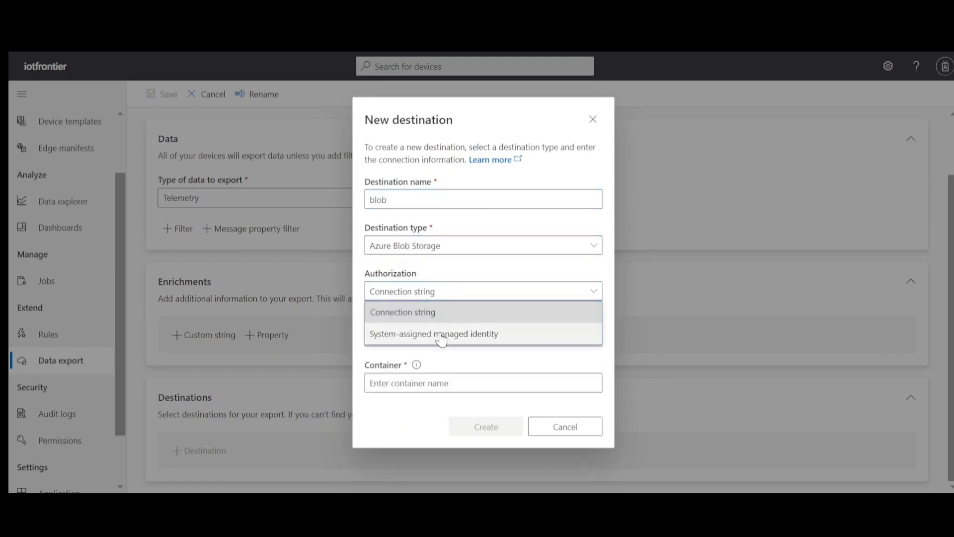
click(442, 340)
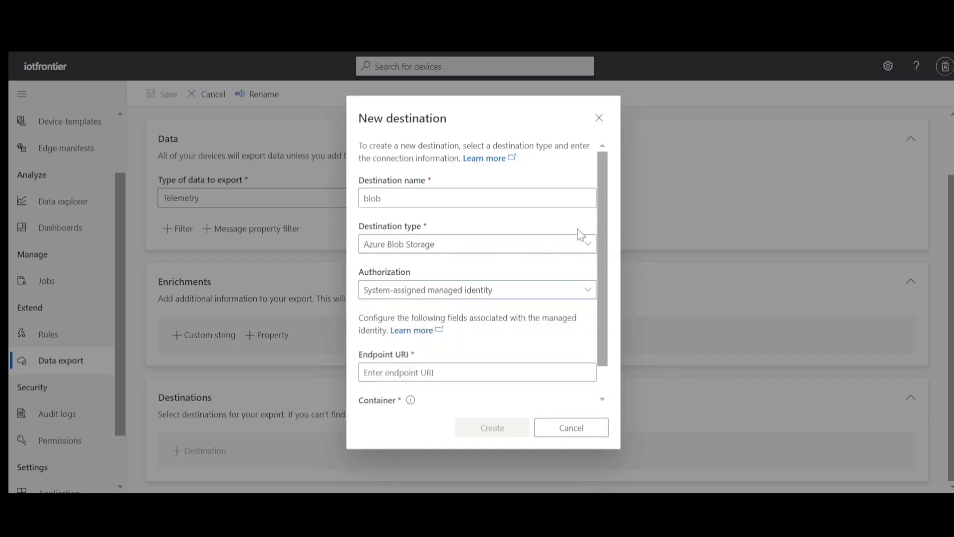
scroll(601, 276, down, 1)
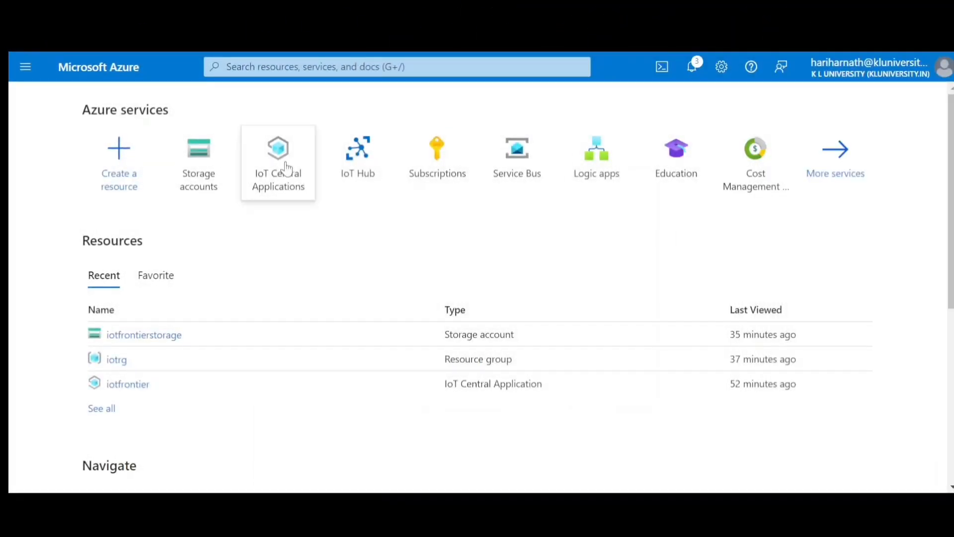
- Switch to the Azure portal and open the identity settings of the iotfrontier IoT Central application
click(281, 168)
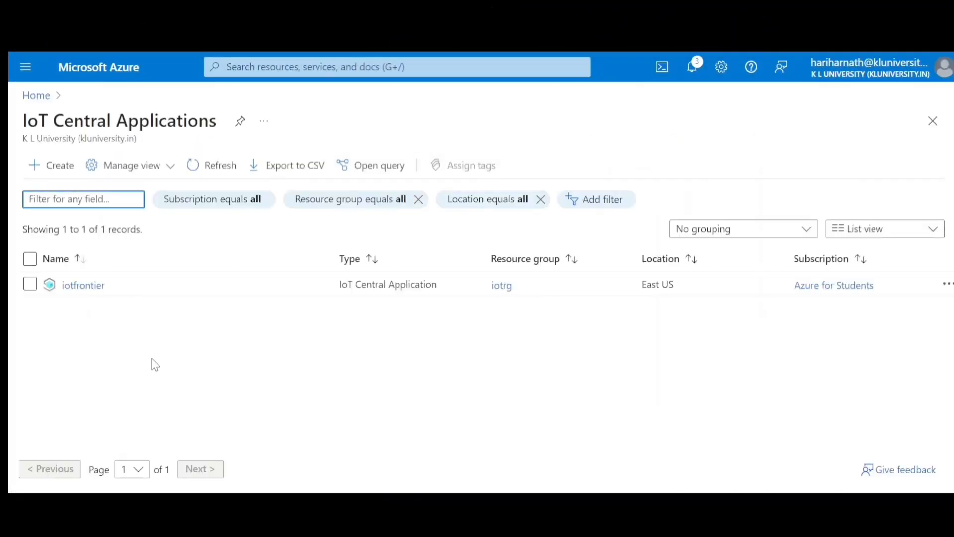
click(85, 286)
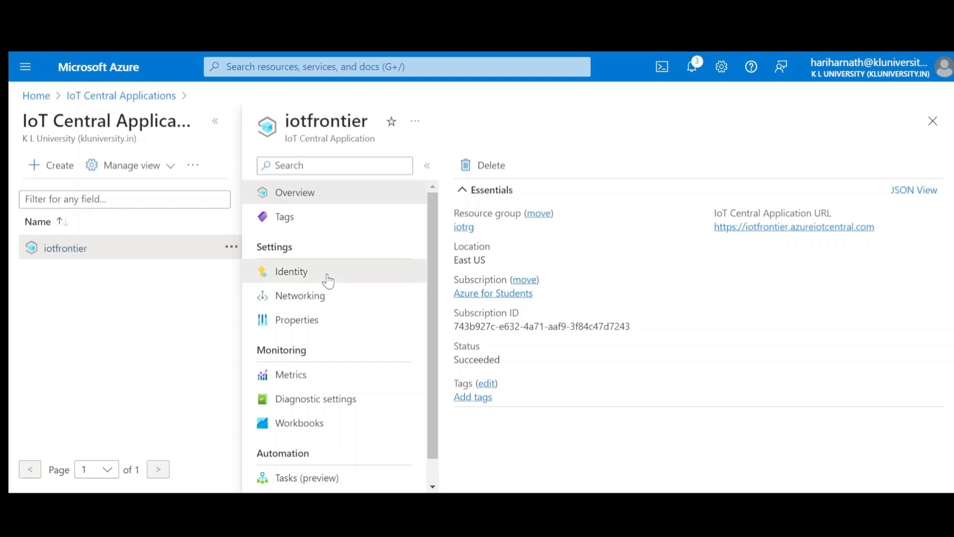
click(329, 281)
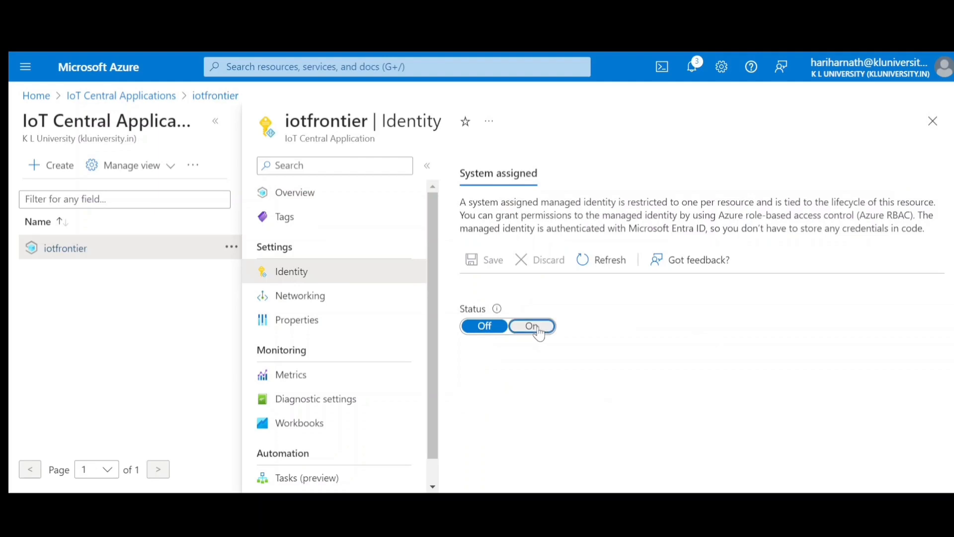
- Enable the system-assigned managed identity for iotfrontier and copy its object (principal) ID
click(543, 332)
click(494, 272)
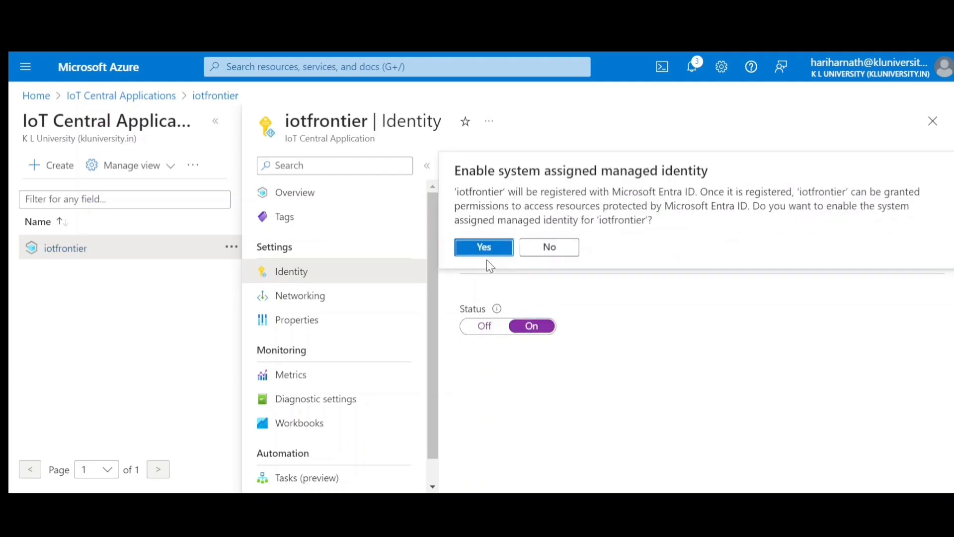
click(489, 247)
click(663, 328)
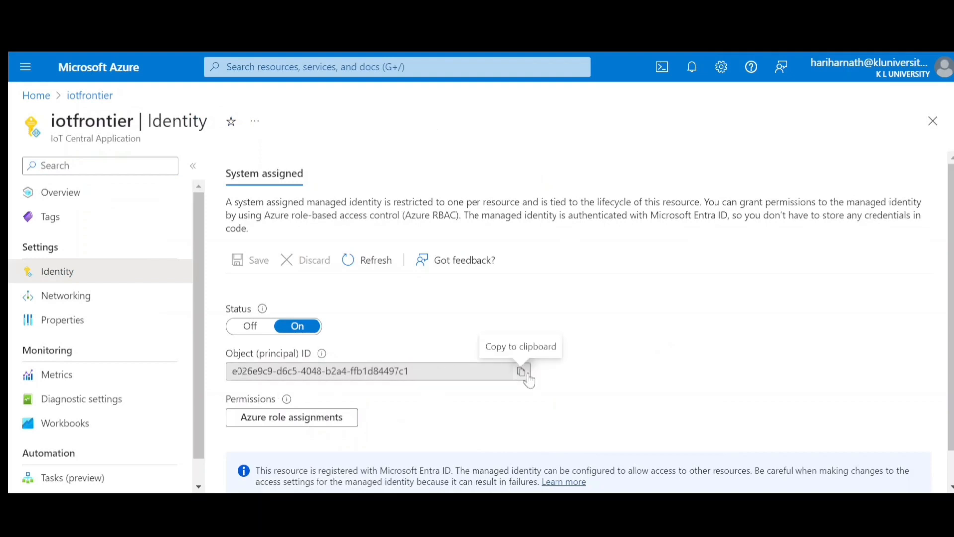
click(521, 373)
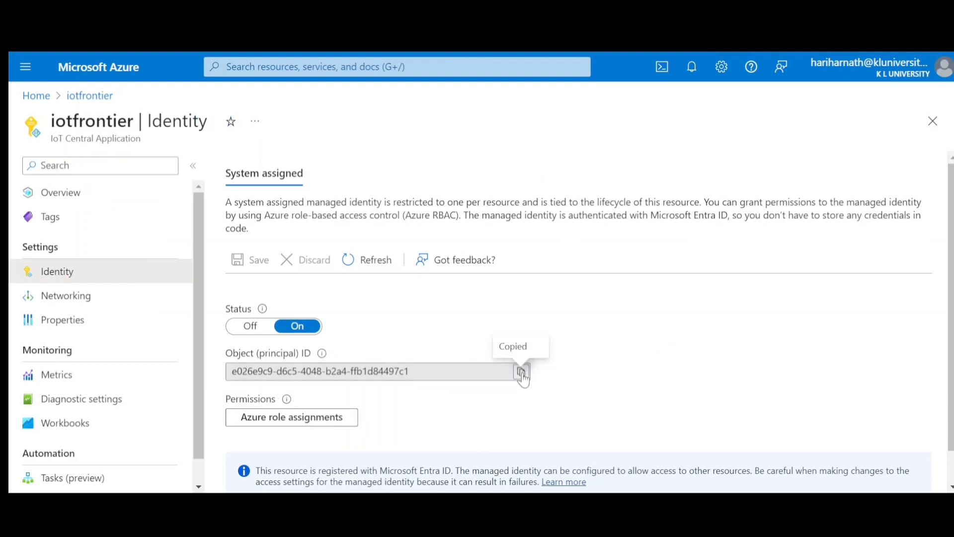
- Start adding a role assignment in the access control settings of the iotfrontierstorage storage account
click(37, 102)
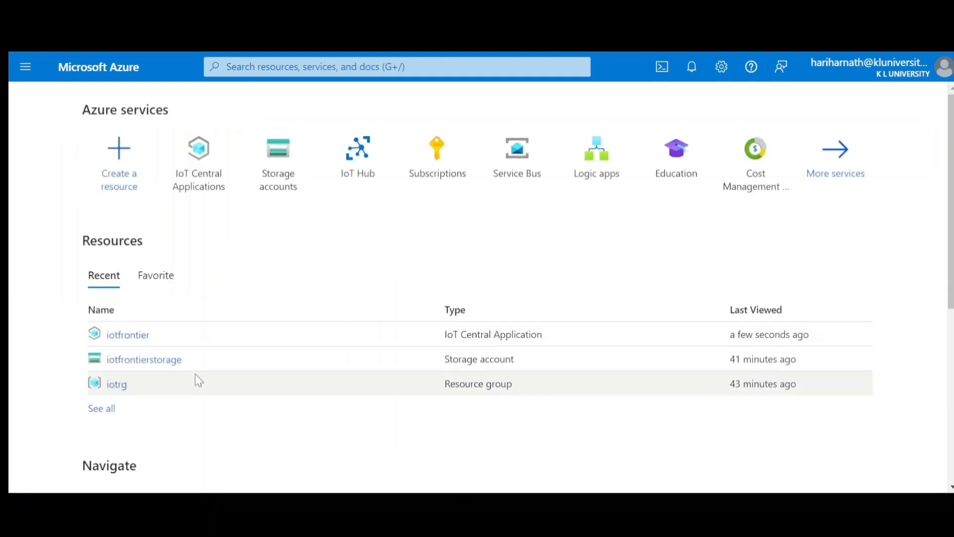
click(150, 361)
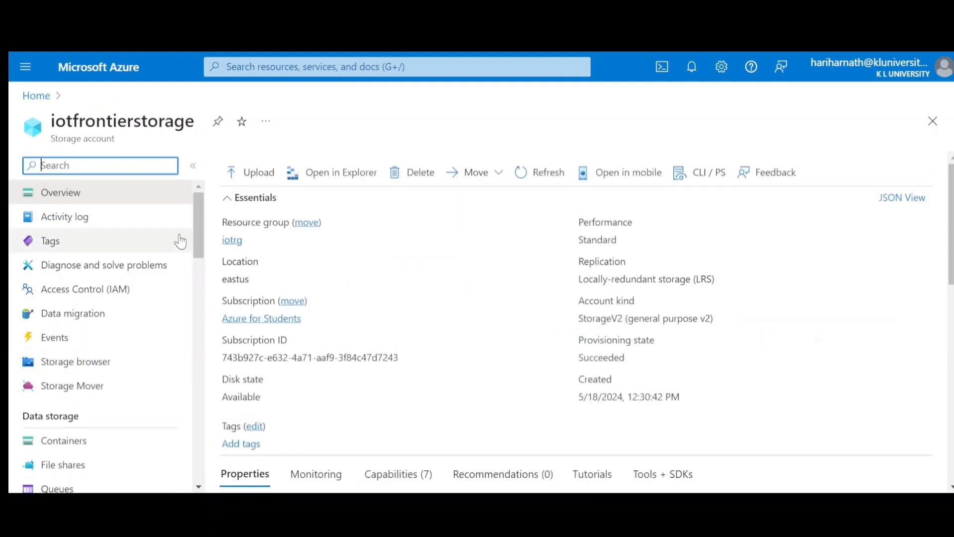
click(101, 292)
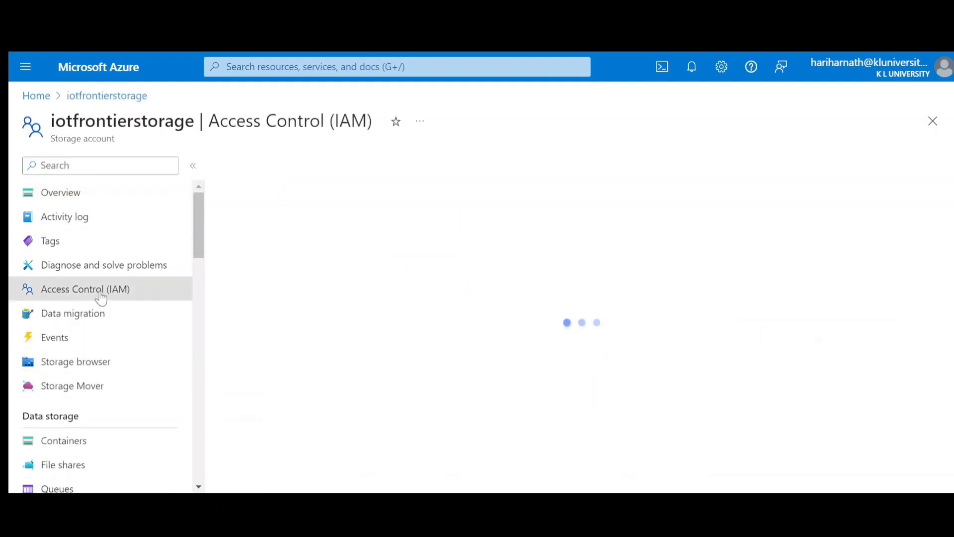
scroll(477, 337, down, 3)
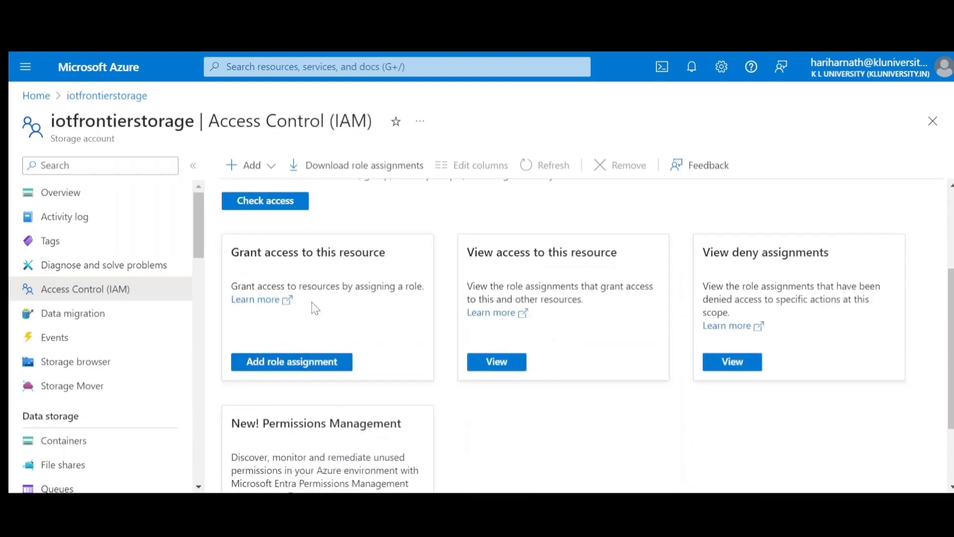
click(274, 366)
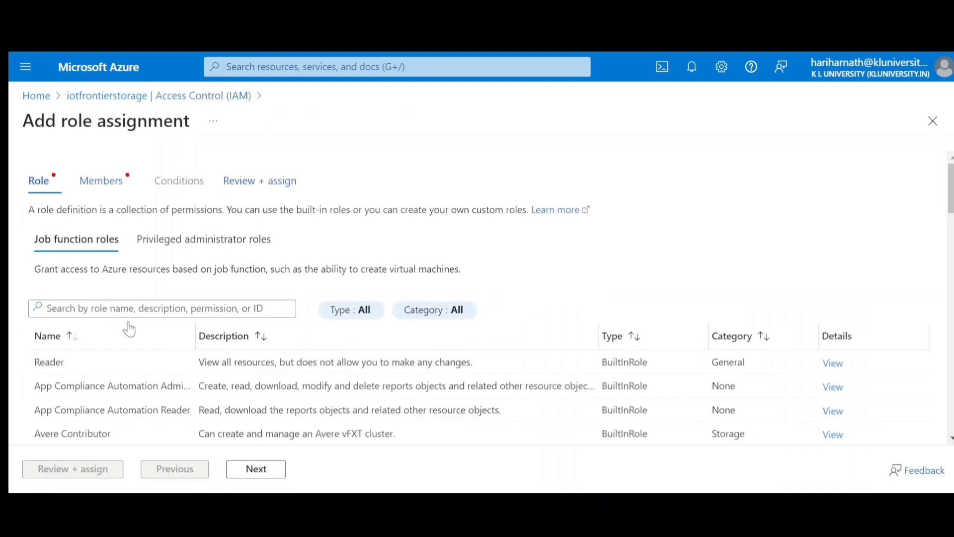
- Search the job function roles for "storage blob" and choose Storage Blob Data Contributor for the assignment
click(127, 303)
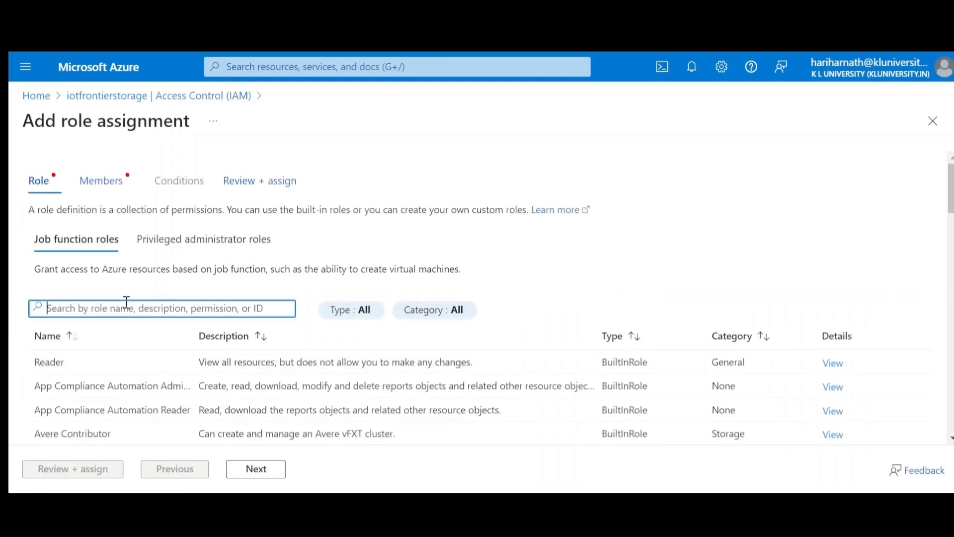
text(storage blob)
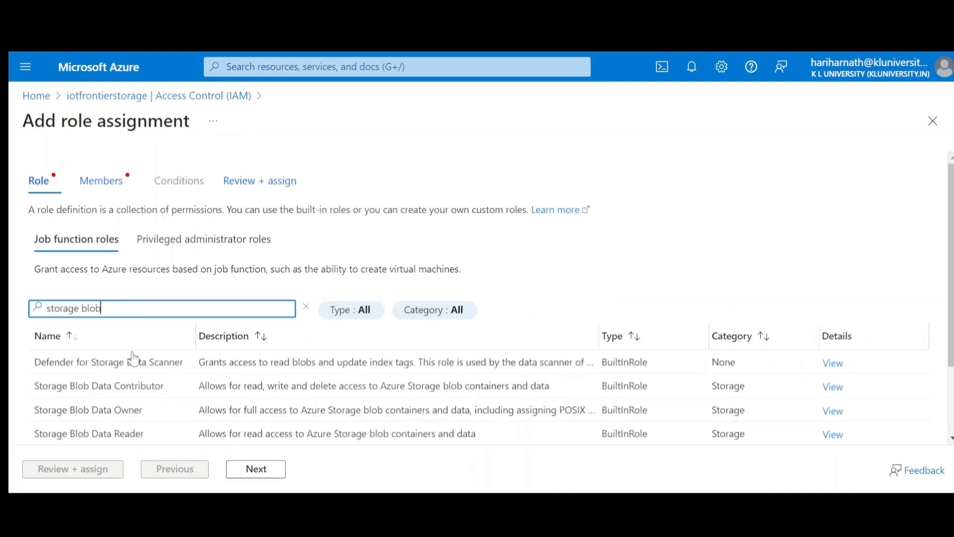
click(147, 388)
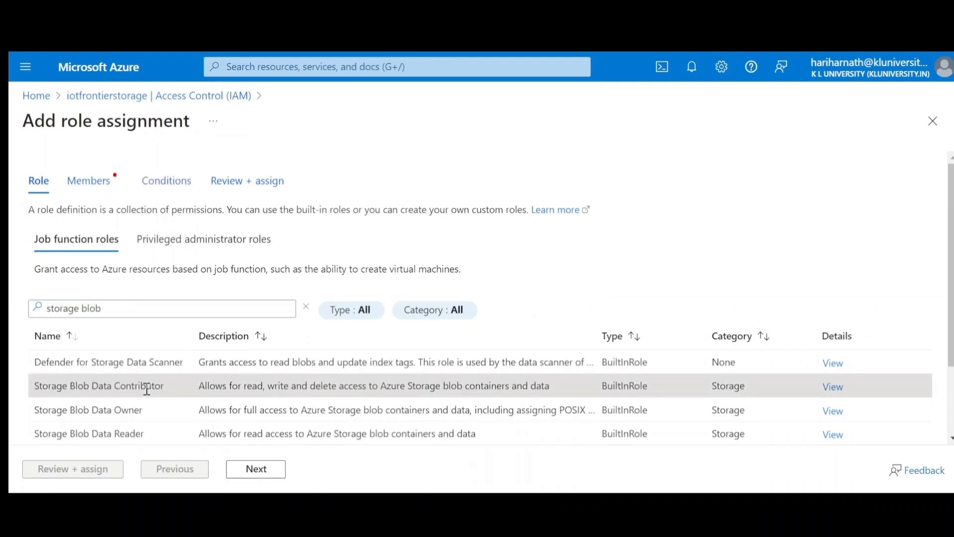
click(256, 469)
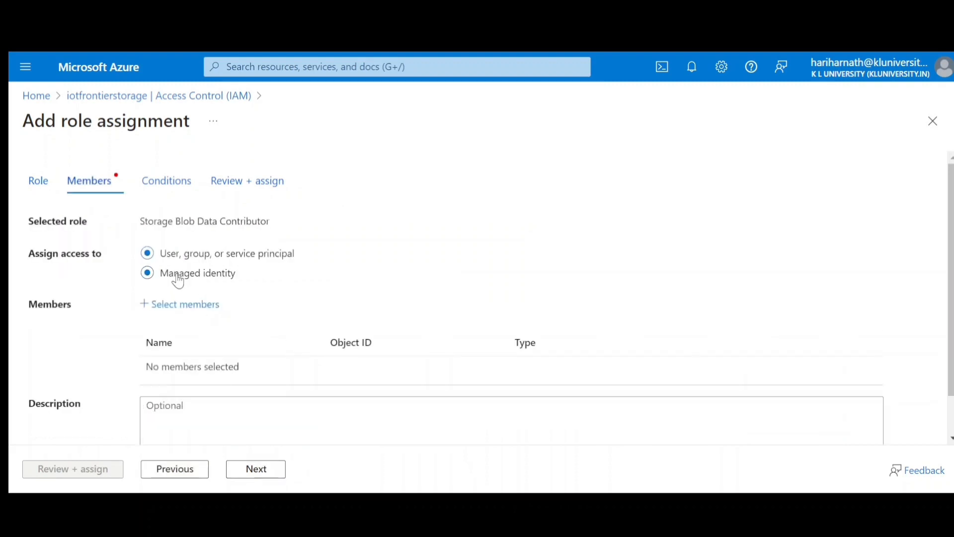
- Add the iotfrontier IoT Central Application managed identity as the member and assign the role
click(175, 274)
click(187, 307)
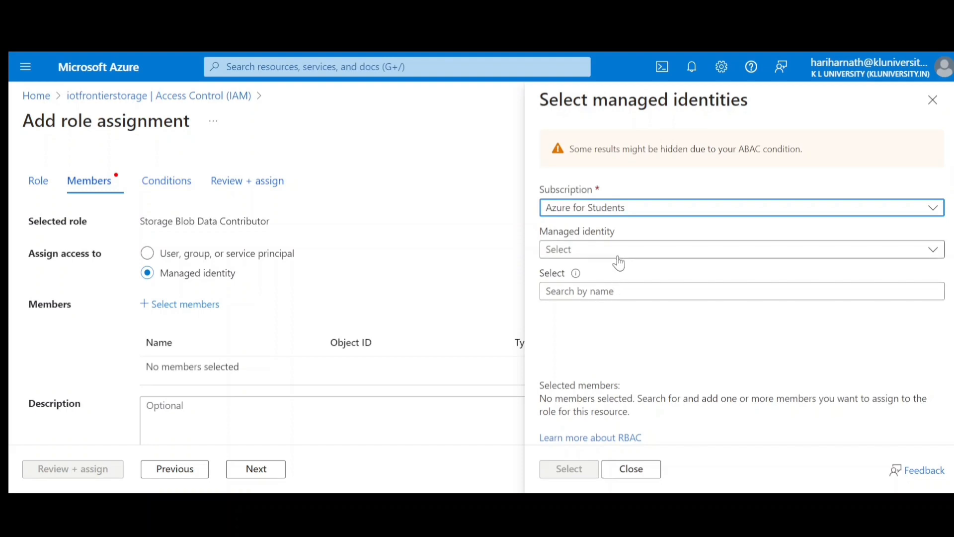
click(619, 250)
click(600, 348)
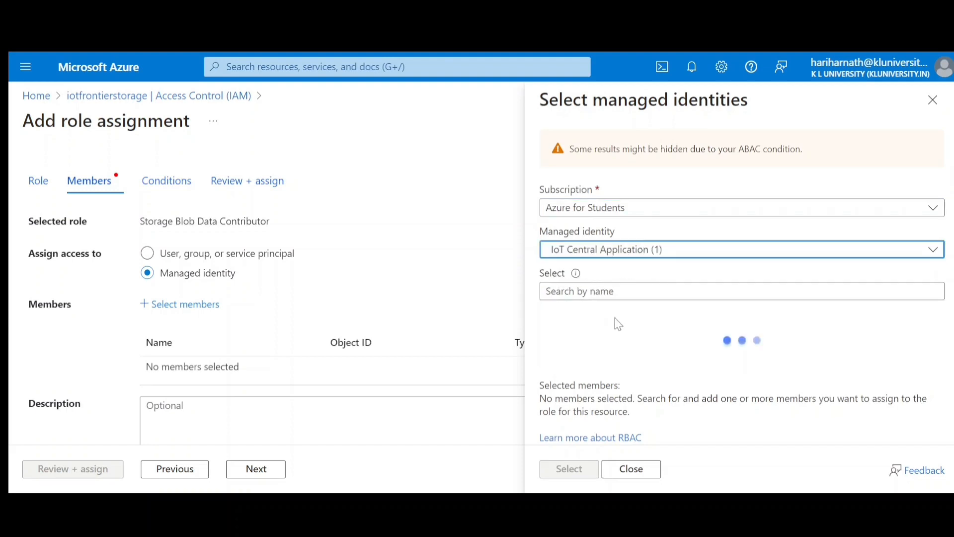
click(637, 334)
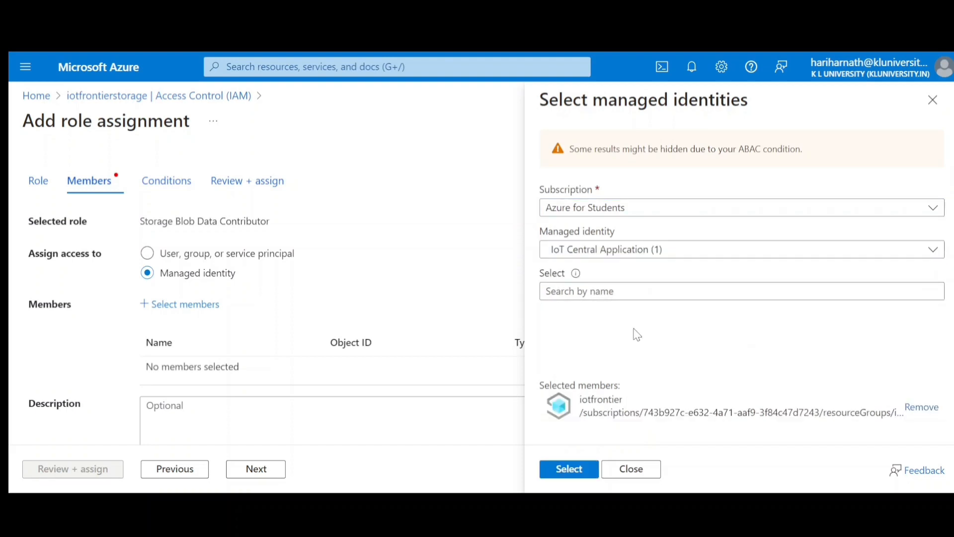
click(577, 467)
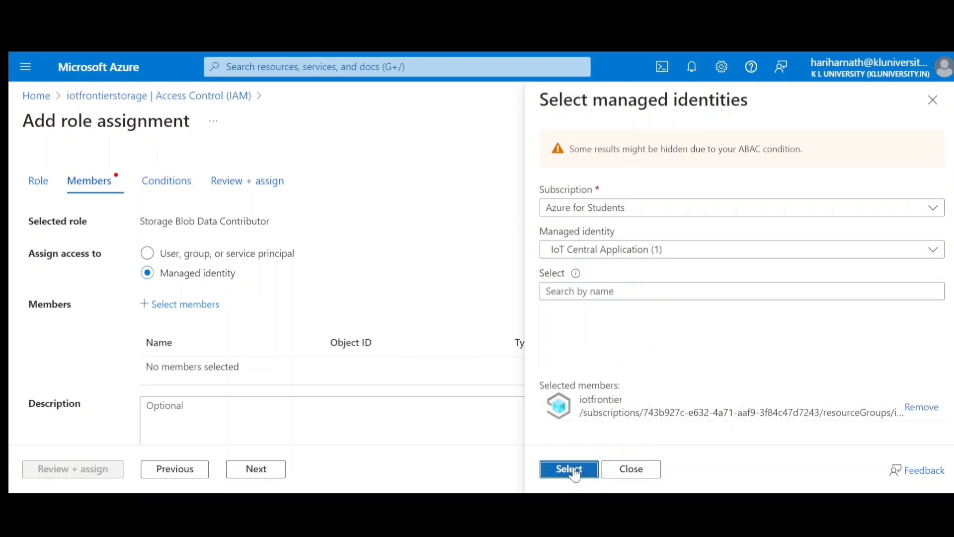
scroll(933, 197, down, 1)
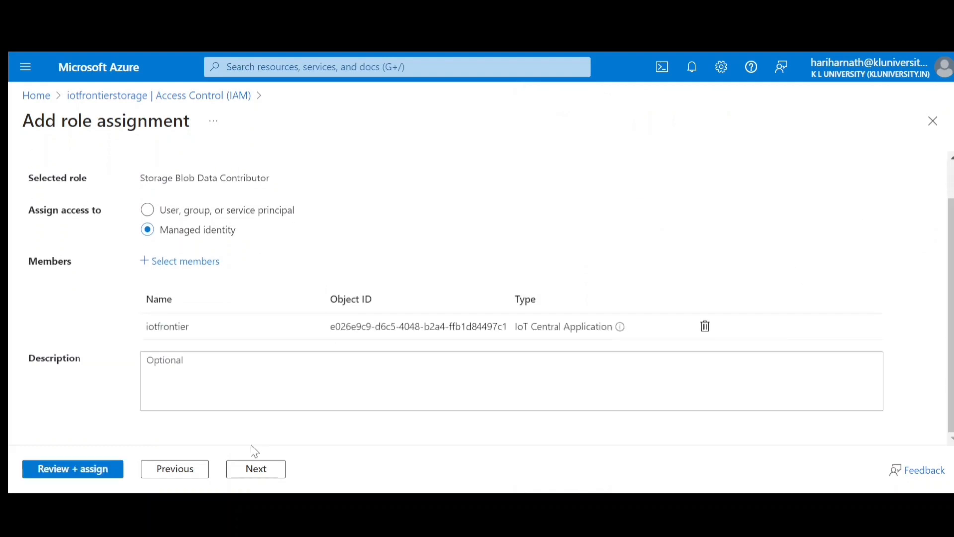
click(96, 477)
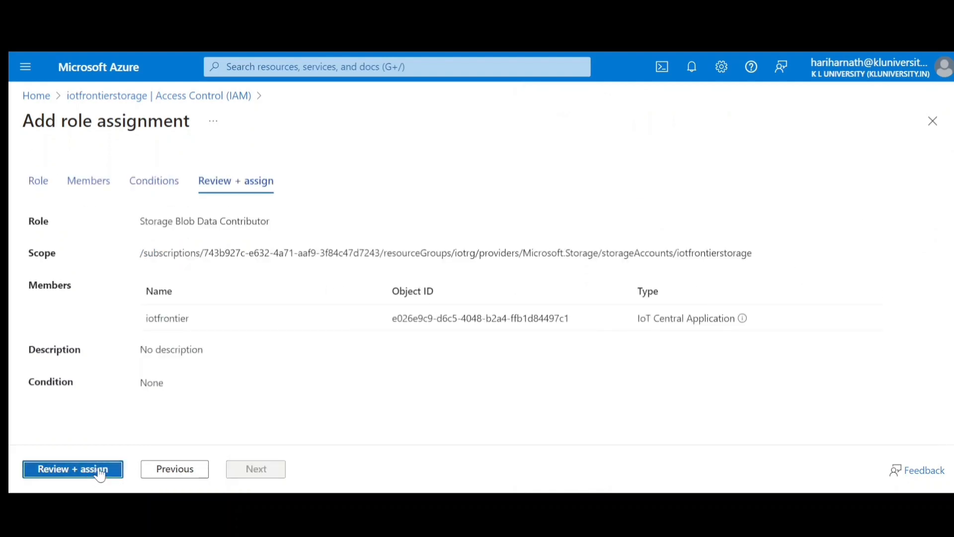
click(96, 476)
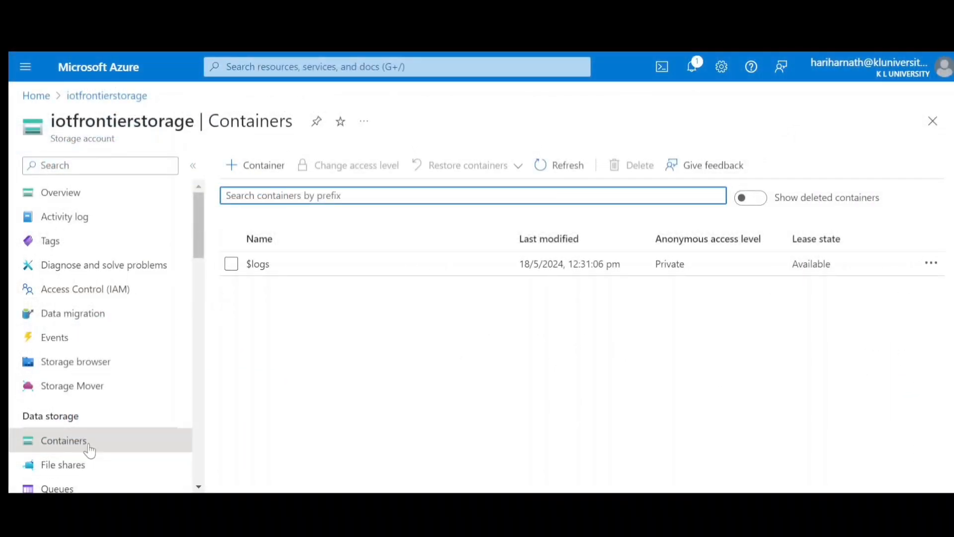
- Create a new container named iotfcontainer in the iotfrontierstorage storage account
click(246, 169)
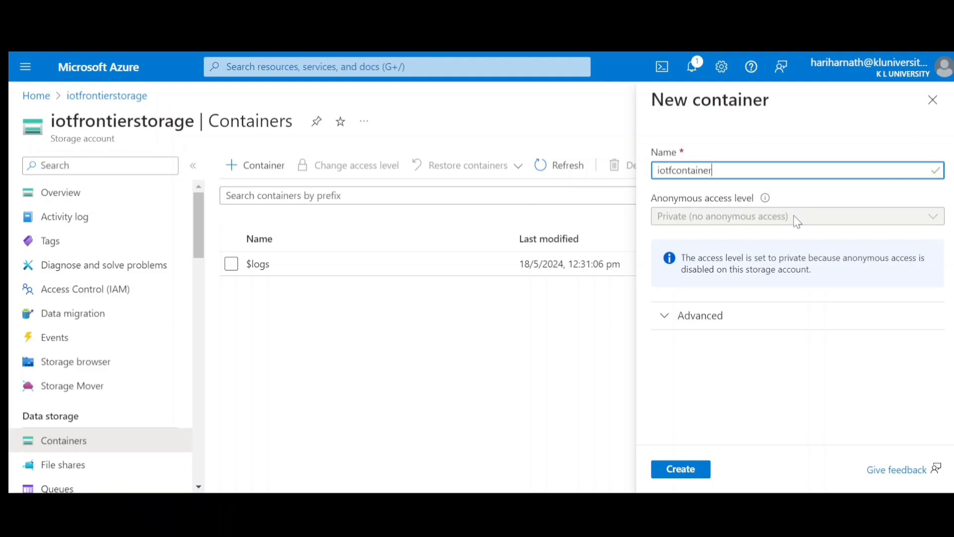
click(695, 469)
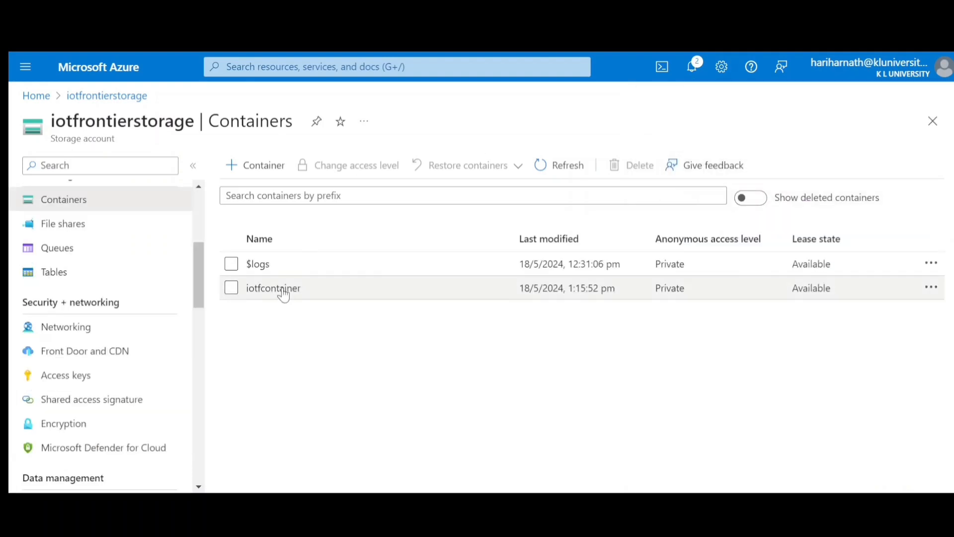
click(283, 292)
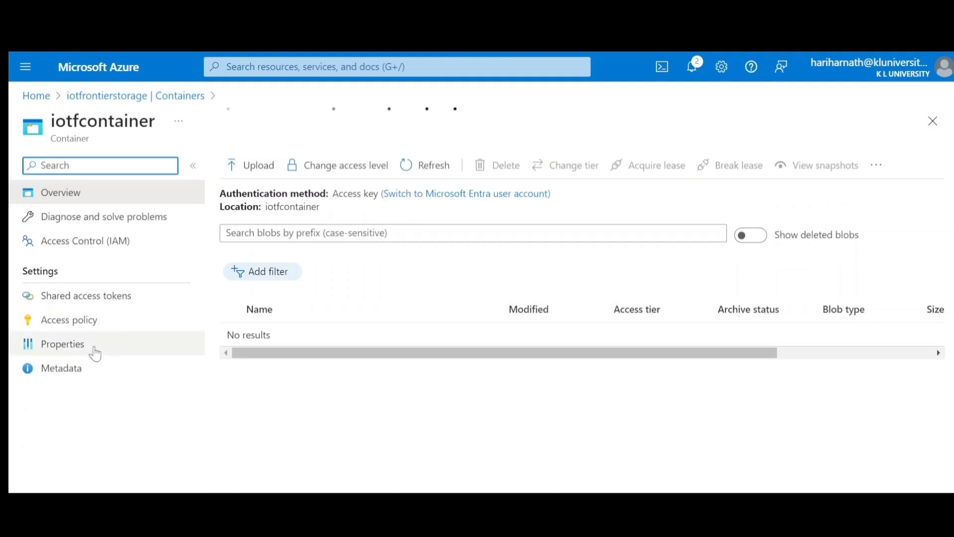
click(93, 350)
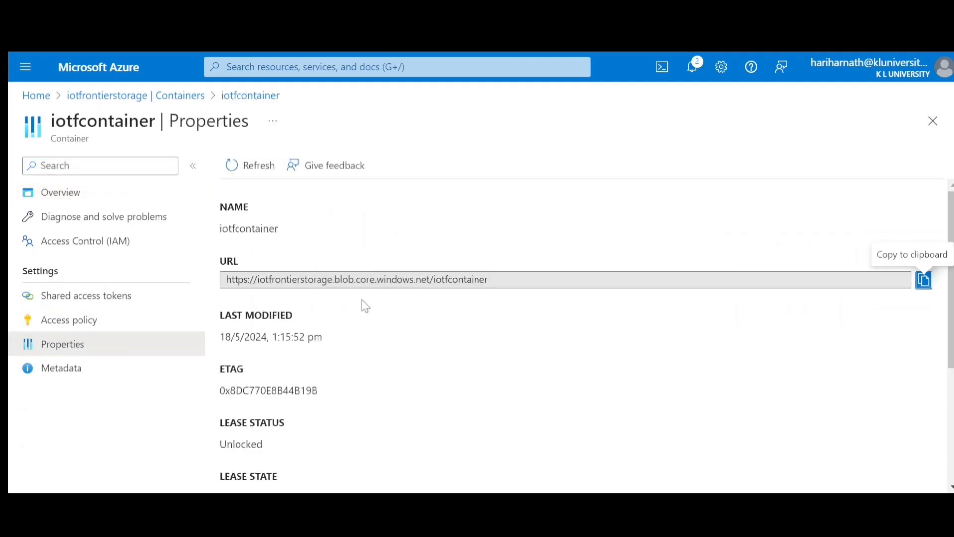
drag(228, 282, 426, 279)
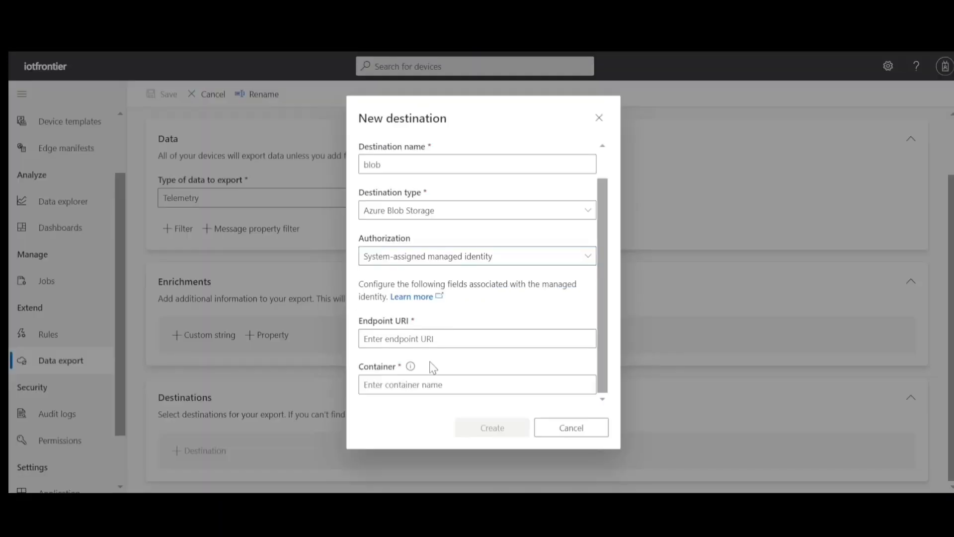
click(461, 340)
text(https://iotfrontierstorage.blob.core.windows.net)
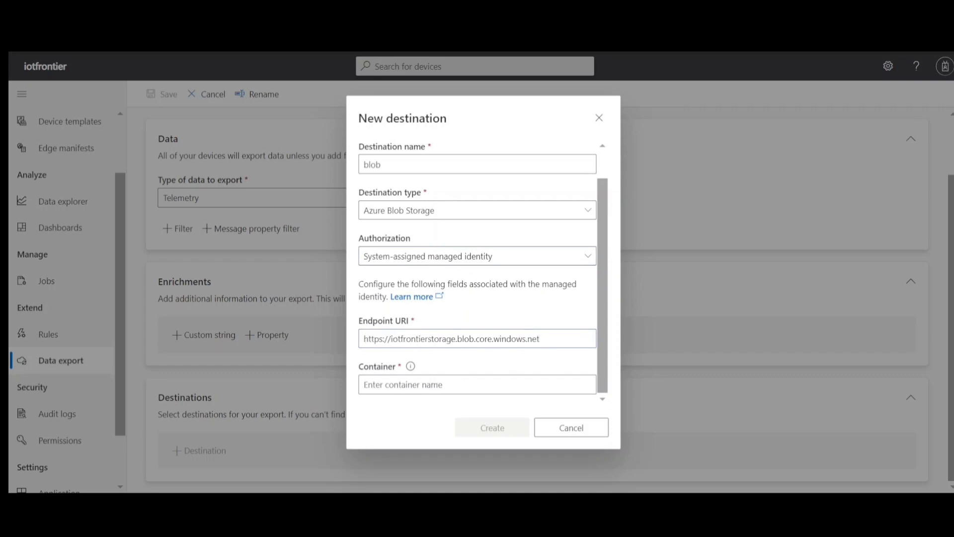
- Copy the container name iotfcontainer from the Azure portal into the destination's container setting in IoT Central and create the blob destination
key(alt+Tab)
double_click(461, 280)
key(ctrl+c)
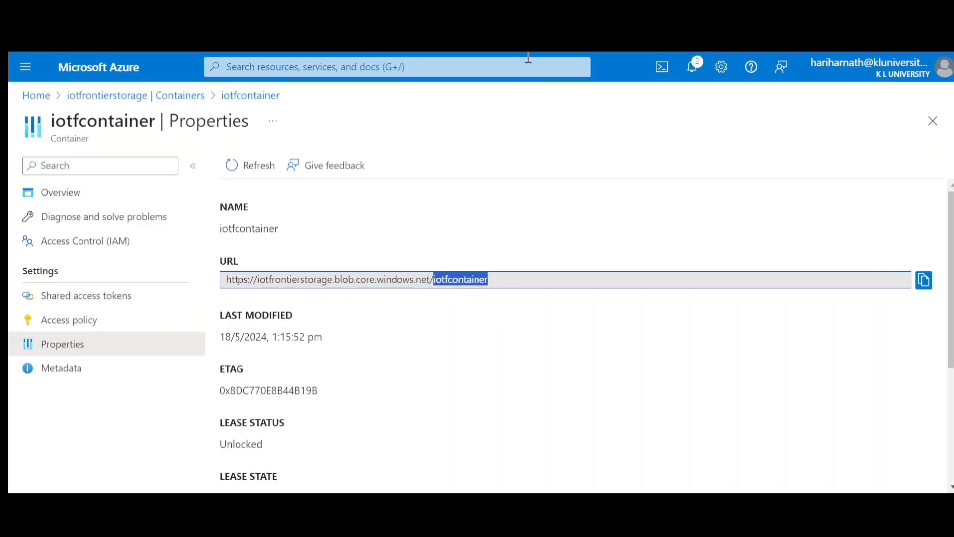
key(alt+Tab)
click(456, 390)
key(ctrl+v)
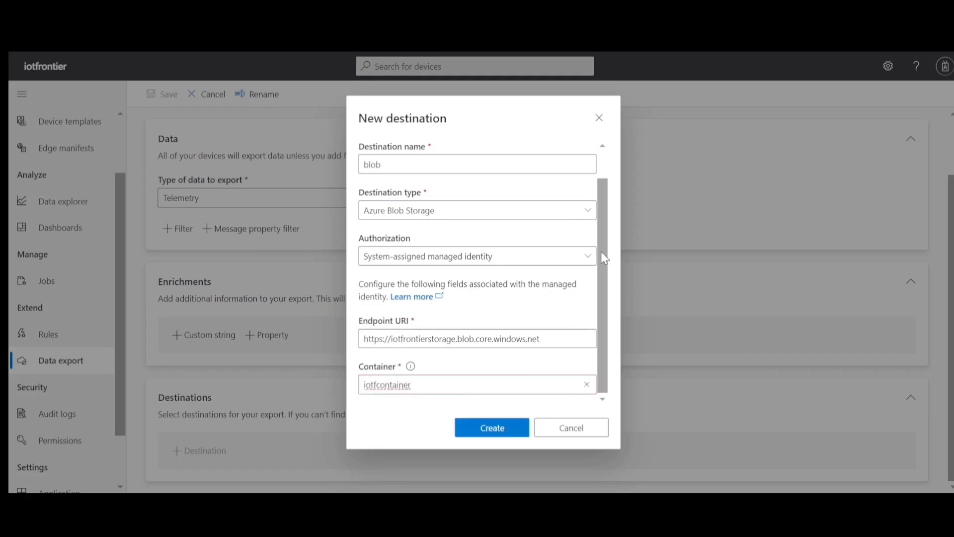
click(498, 436)
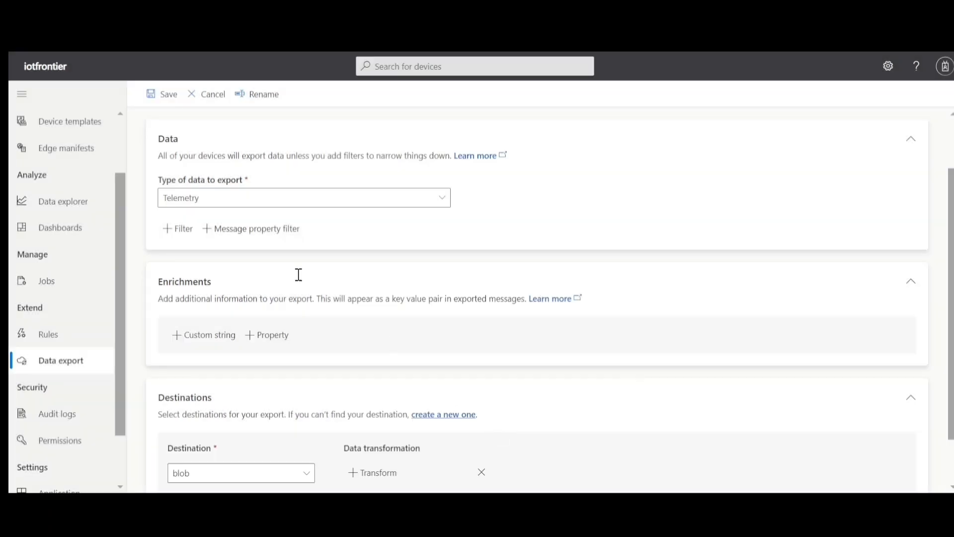
- Name the new telemetry export "to blob" and save it with the blob destination
scroll(949, 120, up, 2)
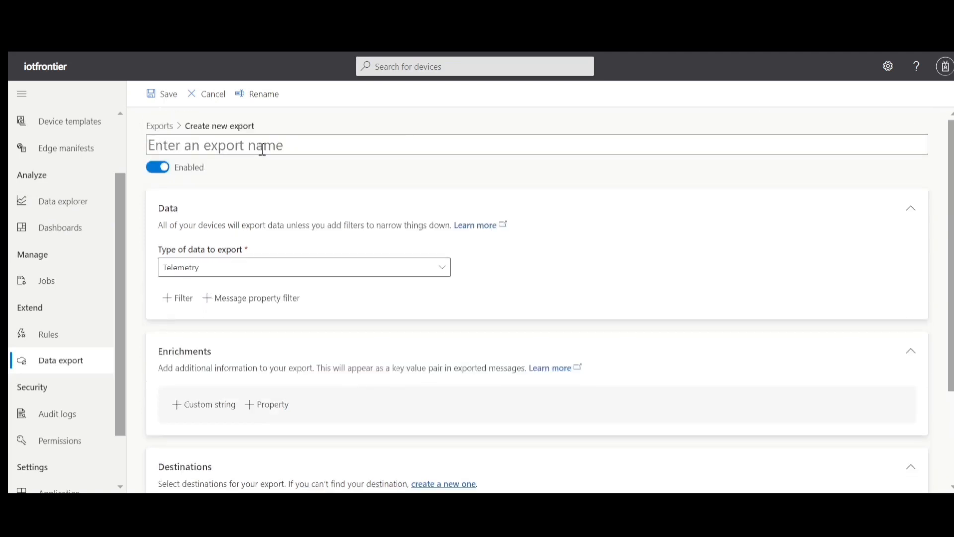
text(to)
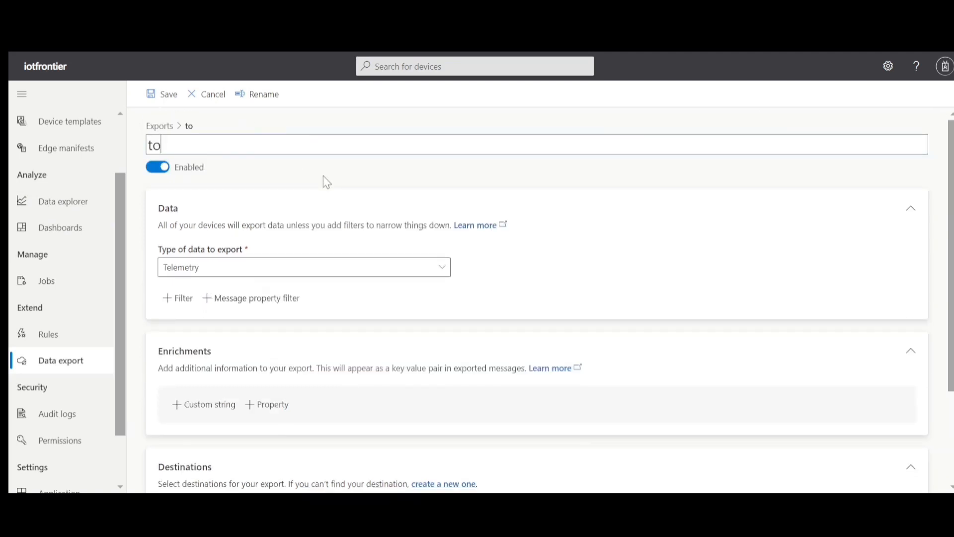
text( blob)
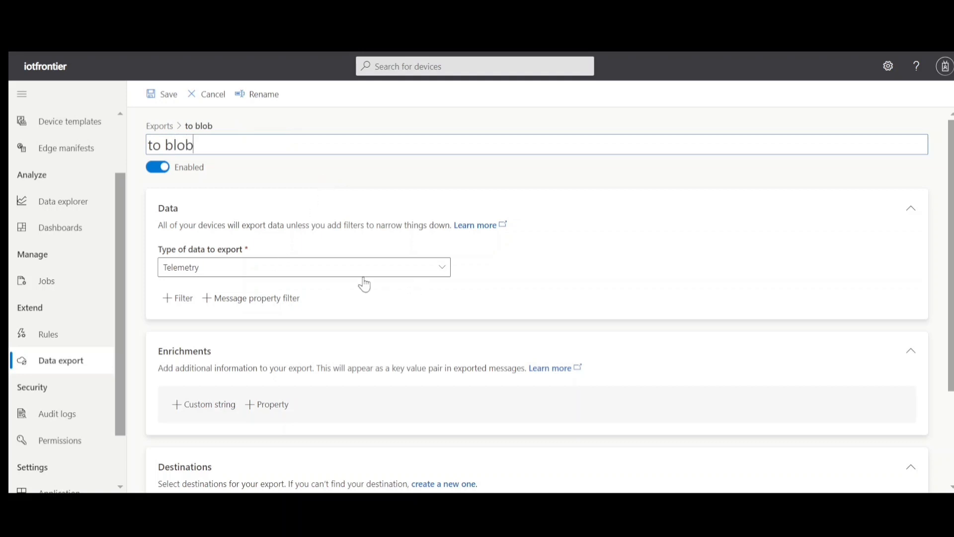
scroll(491, 177, down, 2)
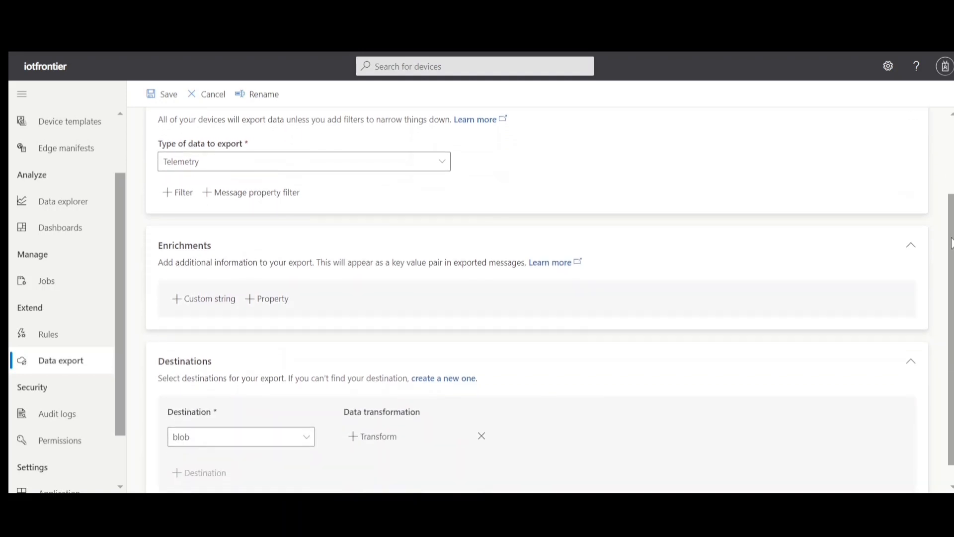
scroll(597, 347, down, 1)
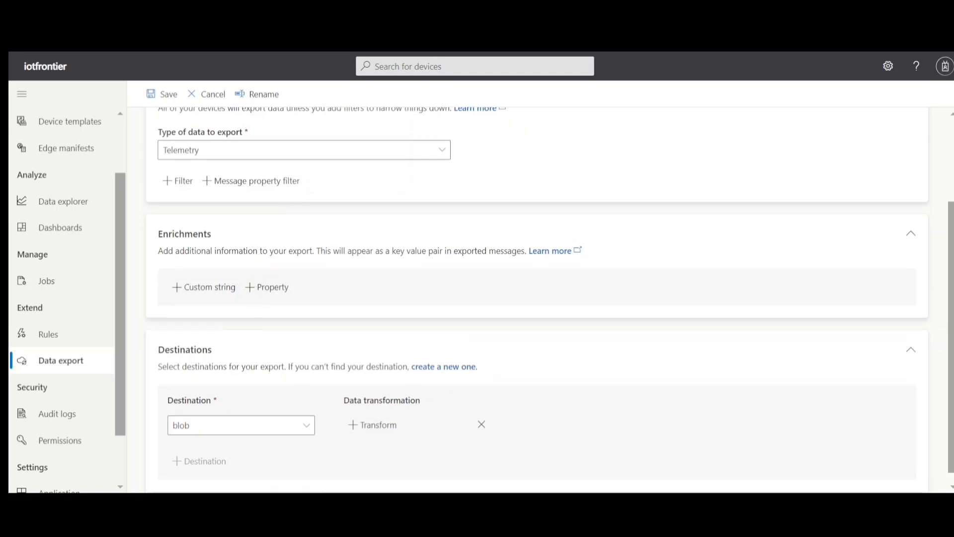
scroll(537, 298, up, 3)
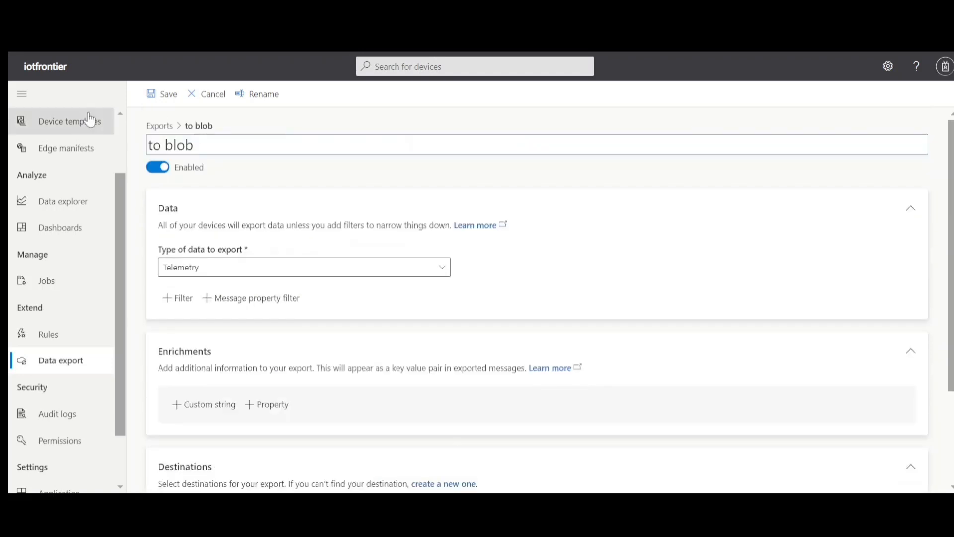
click(150, 95)
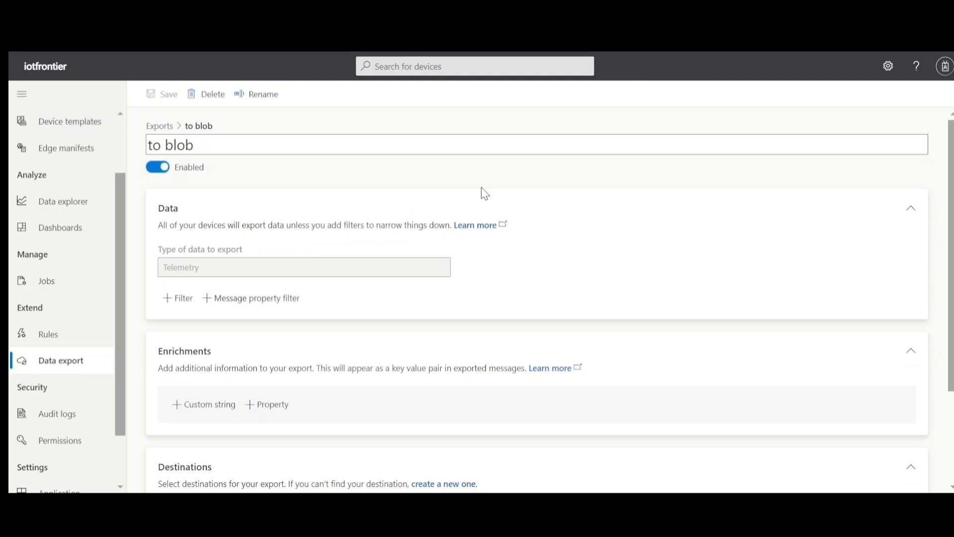
- View the list of data exports, and examine the connected phone device's overview and raw data
click(75, 361)
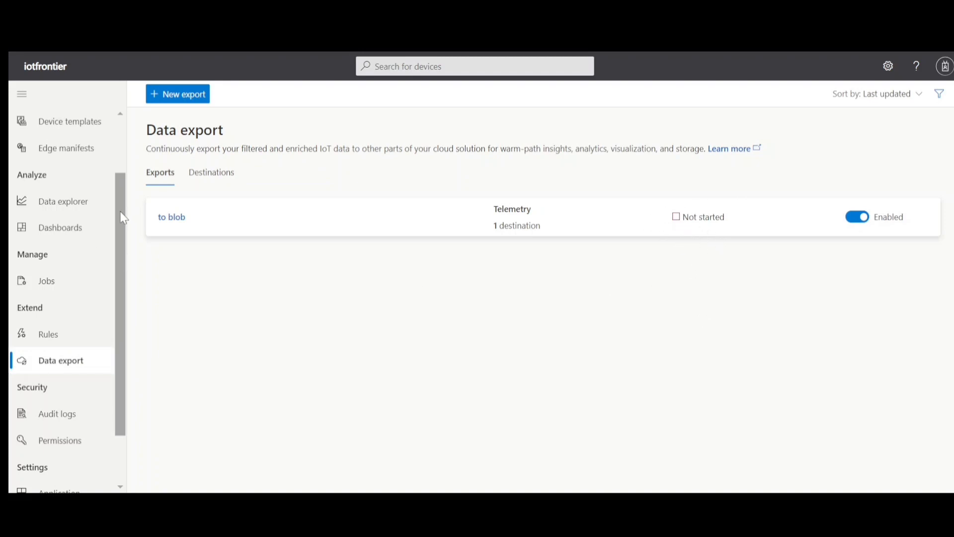
scroll(124, 218, up, 3)
click(64, 158)
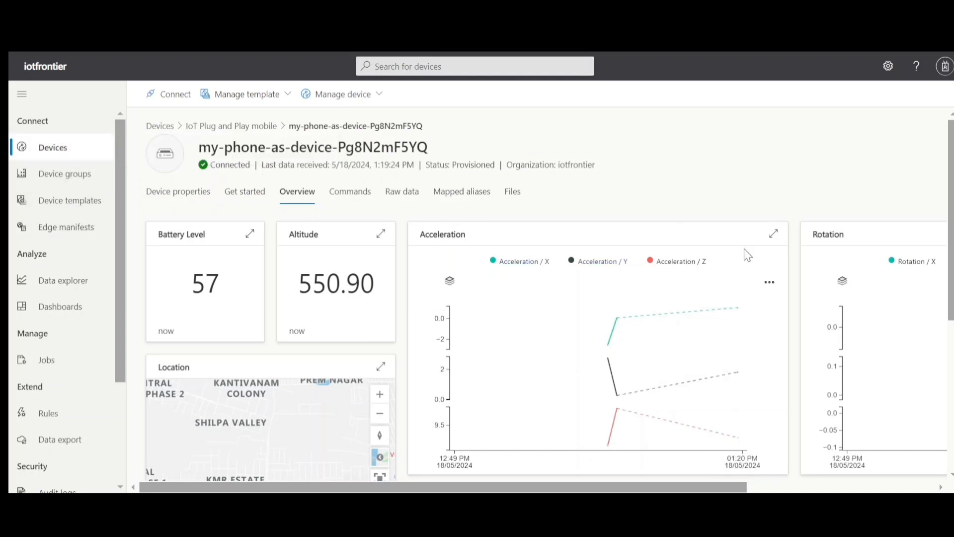
click(395, 199)
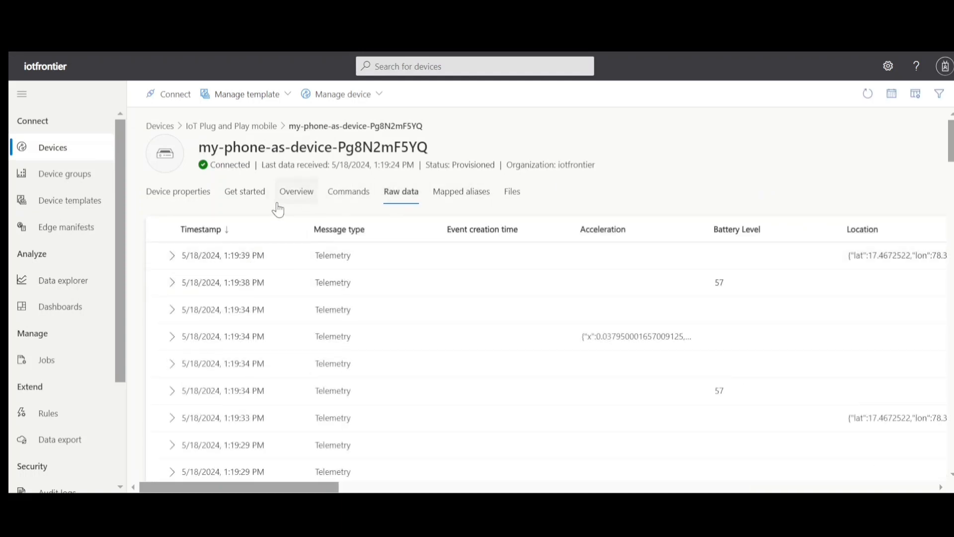
click(301, 199)
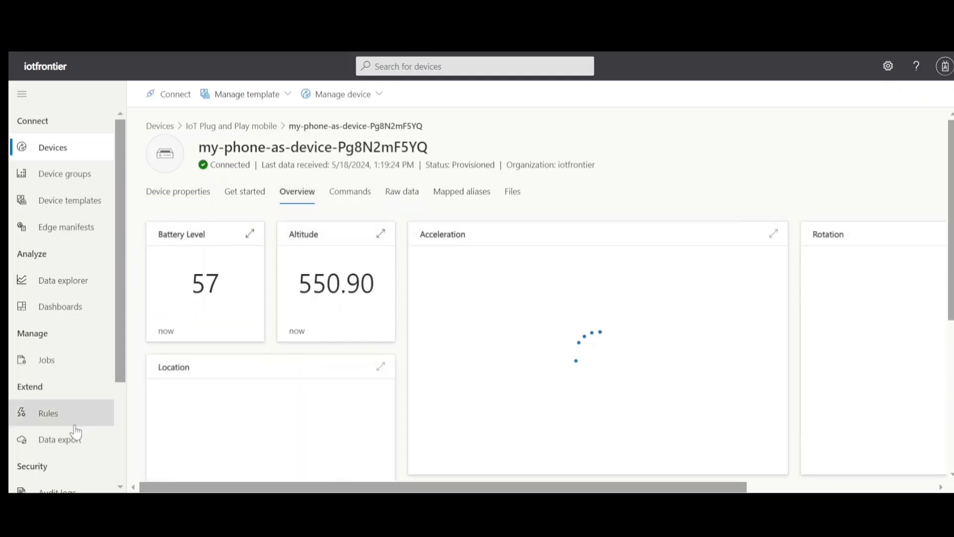
- Check the status of the "to blob" export in the data export list
click(71, 449)
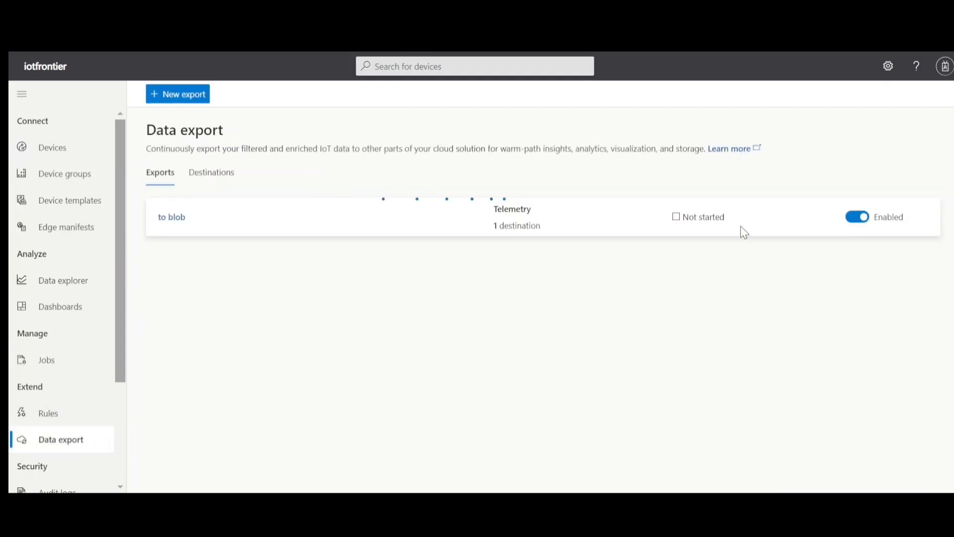
drag(722, 215, 670, 219)
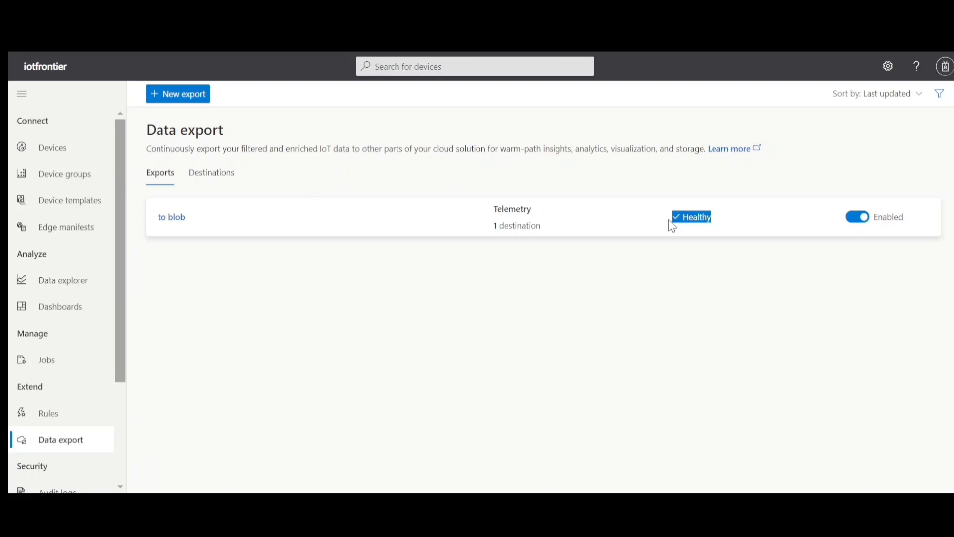
click(701, 217)
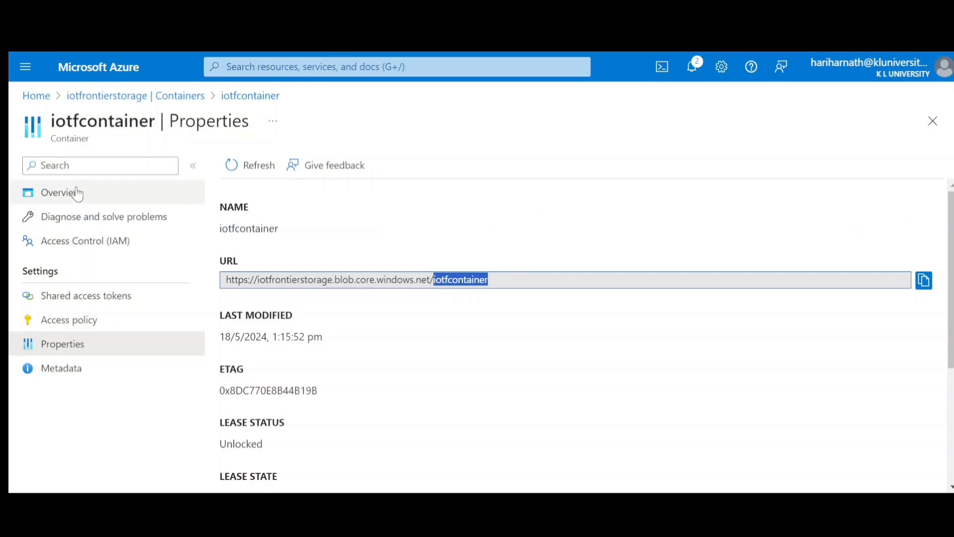
- Return to iotfcontainer's overview in the Azure portal and refresh its blob list
click(76, 191)
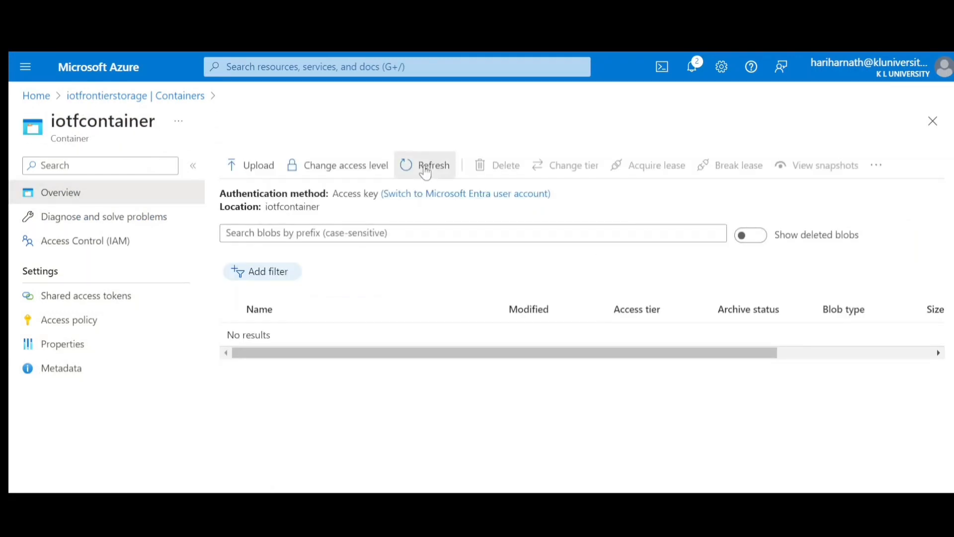
click(419, 172)
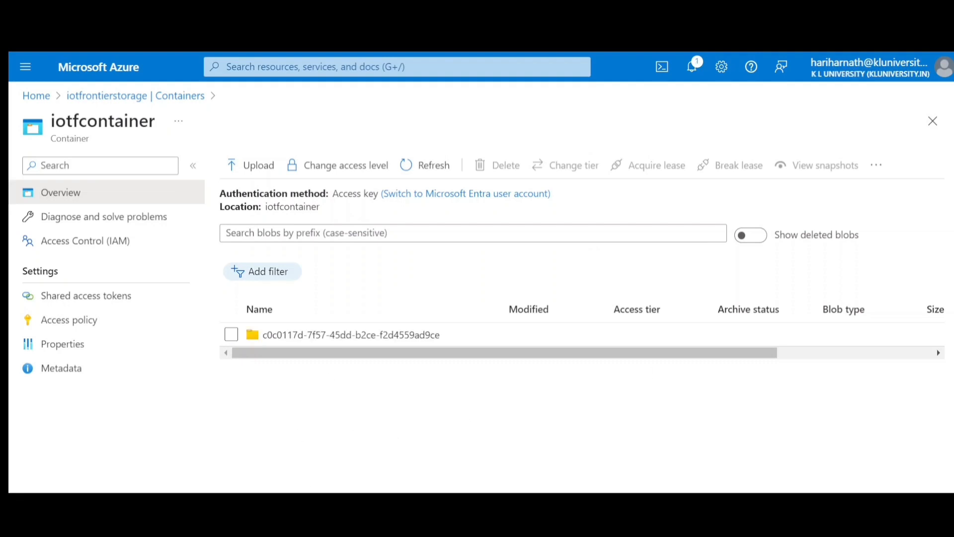
click(426, 169)
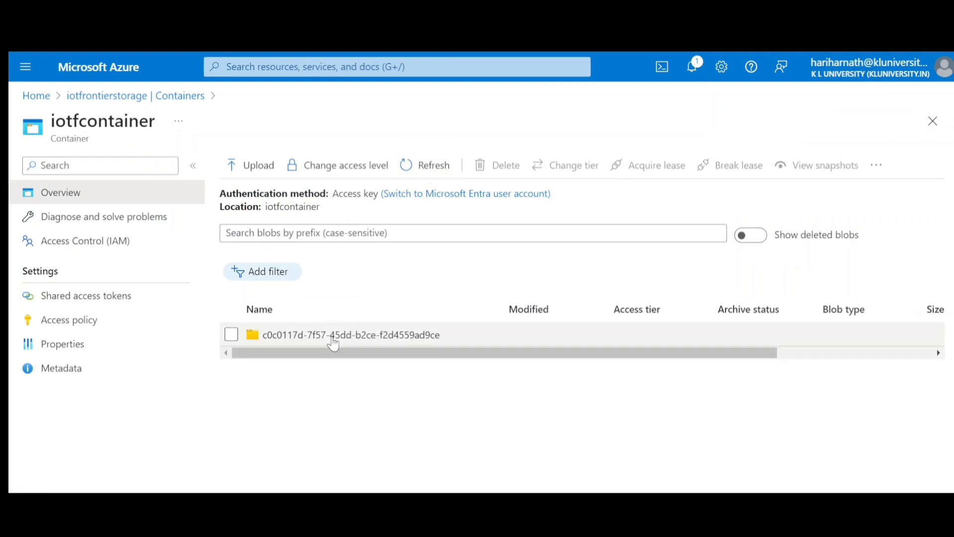
- Open the exported application folder in iotfcontainer and go down its subfolders 24/2024/05/18/07/59
click(333, 336)
click(269, 358)
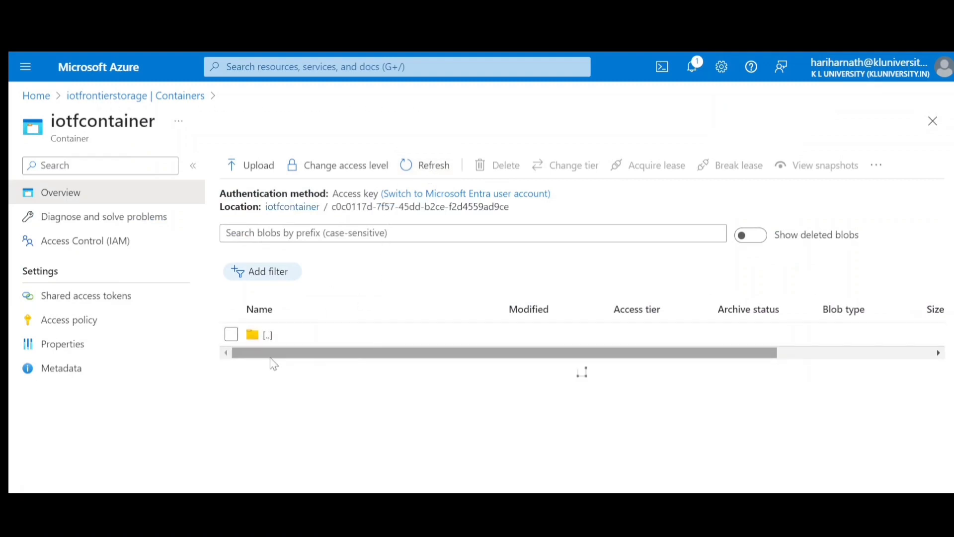
click(273, 367)
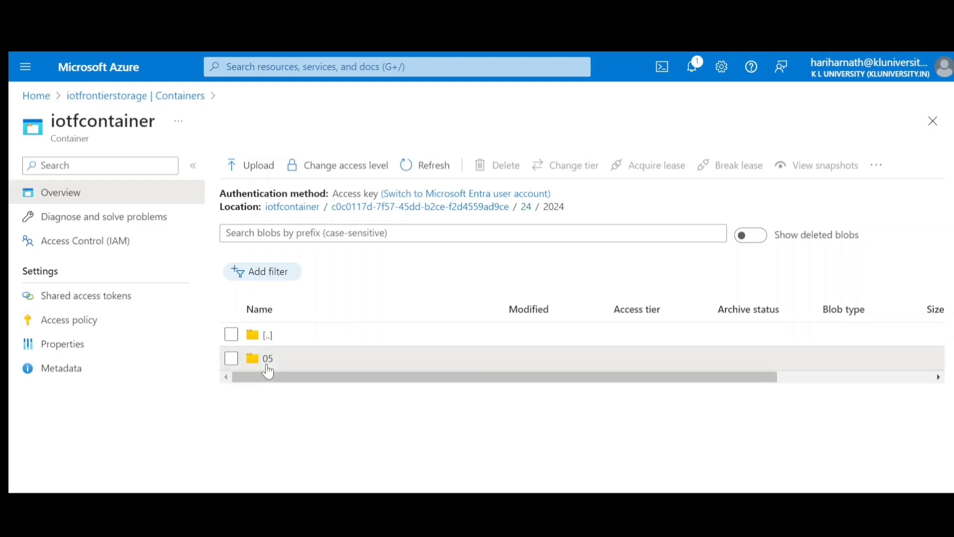
click(267, 365)
click(269, 366)
click(264, 366)
click(270, 365)
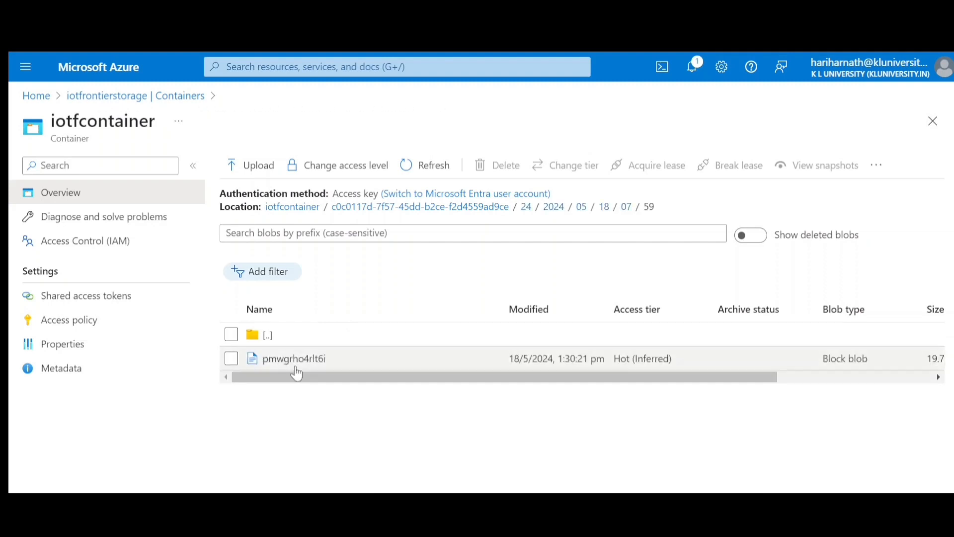
- Open the contents of the blob pmwgrho4rlt6i and examine the battery value in its first telemetry record
click(293, 358)
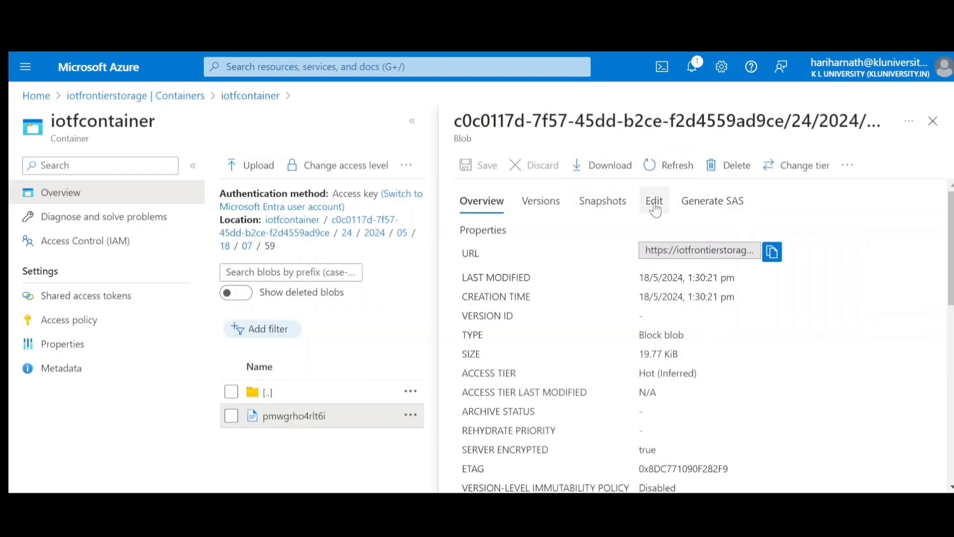
click(654, 205)
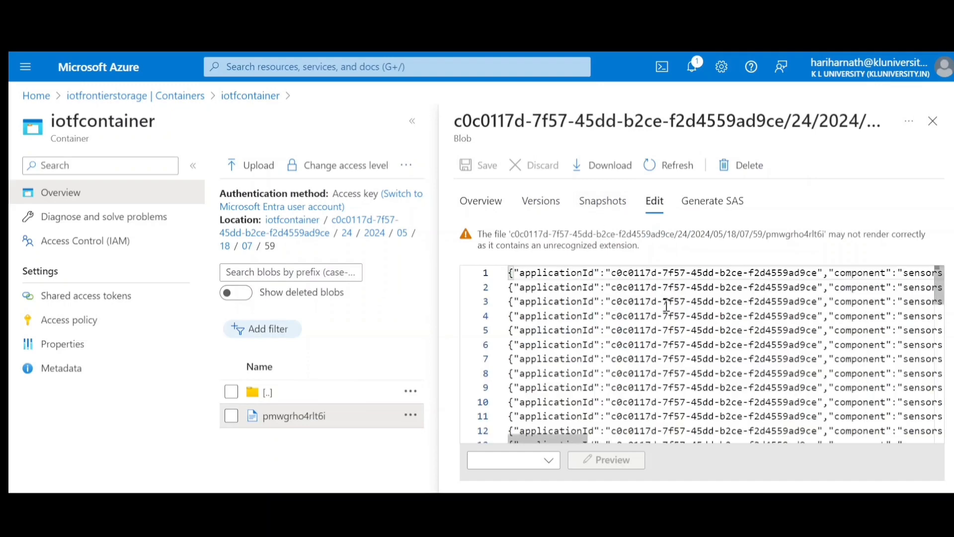
drag(531, 439, 781, 439)
drag(740, 271, 748, 272)
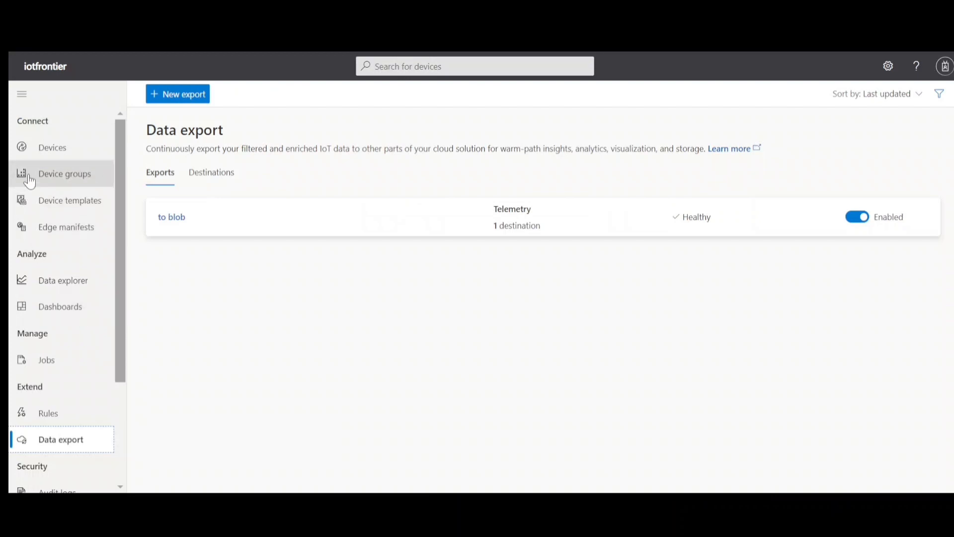
- Open the phone device in IoT Central for comparison, and examine the blob's location and accelerometer values in the Azure portal
click(52, 152)
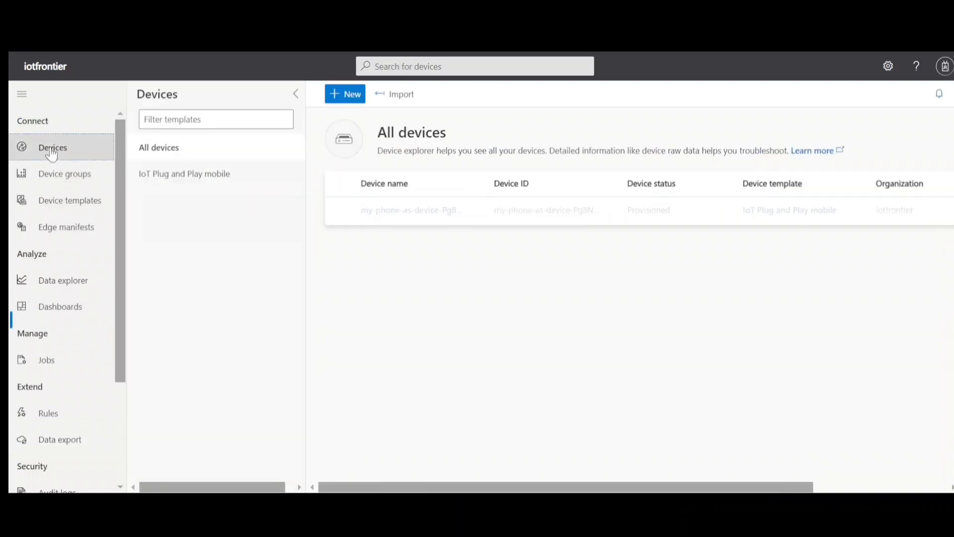
click(417, 214)
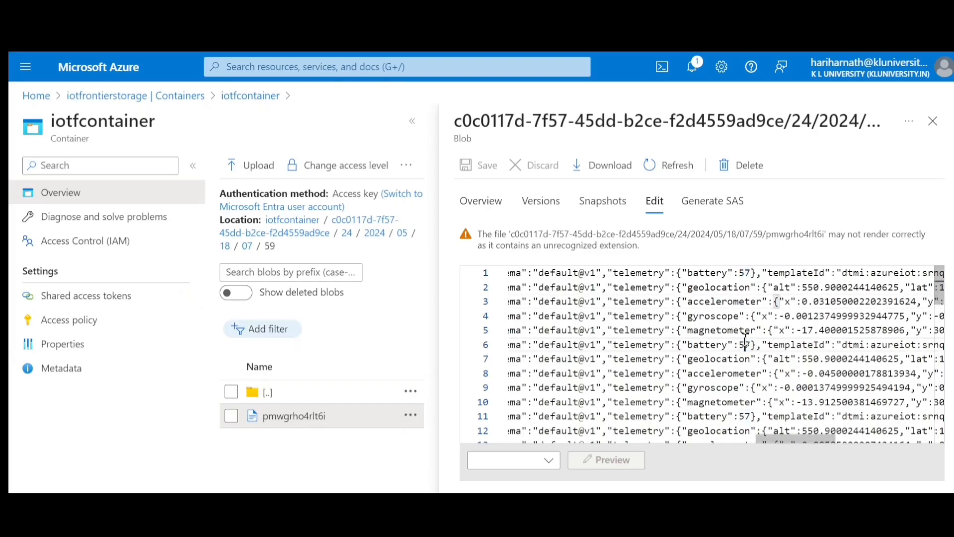
drag(792, 448, 865, 452)
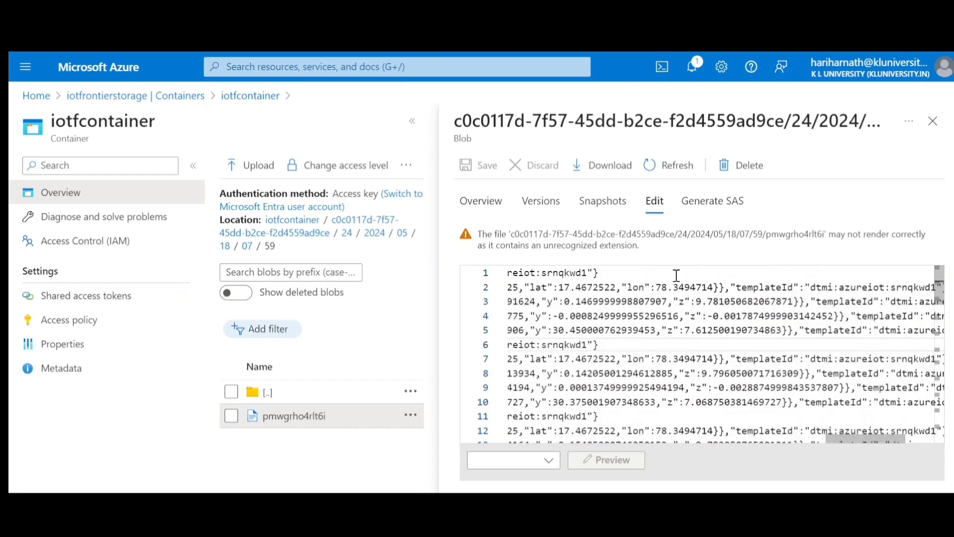
click(620, 285)
double_click(621, 301)
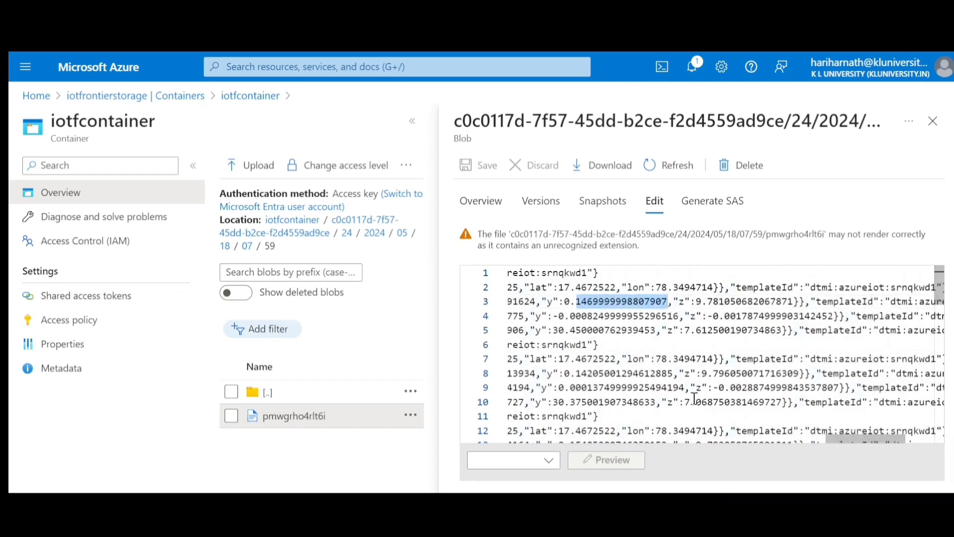